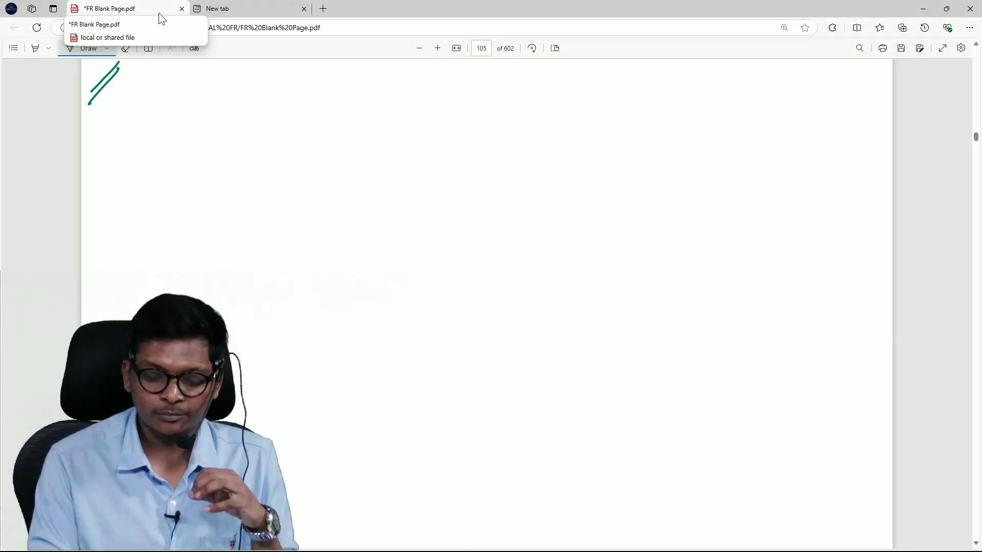
# - Handwrite 'Ai' in green with an arrow pointing to a boxed 'Bill gates'
pyautogui.moveTo(488, 123); pyautogui.dragTo(488, 145)
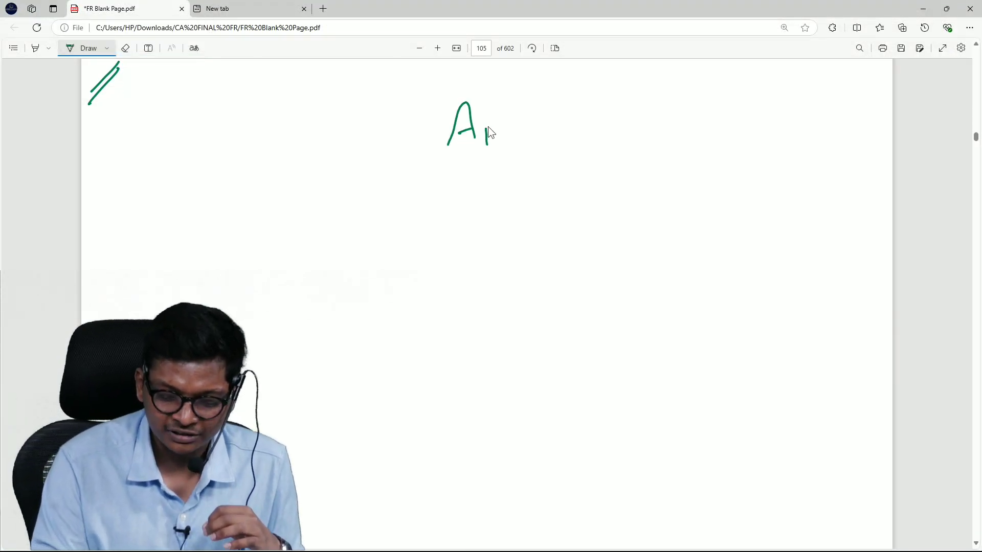
pyautogui.click(487, 117)
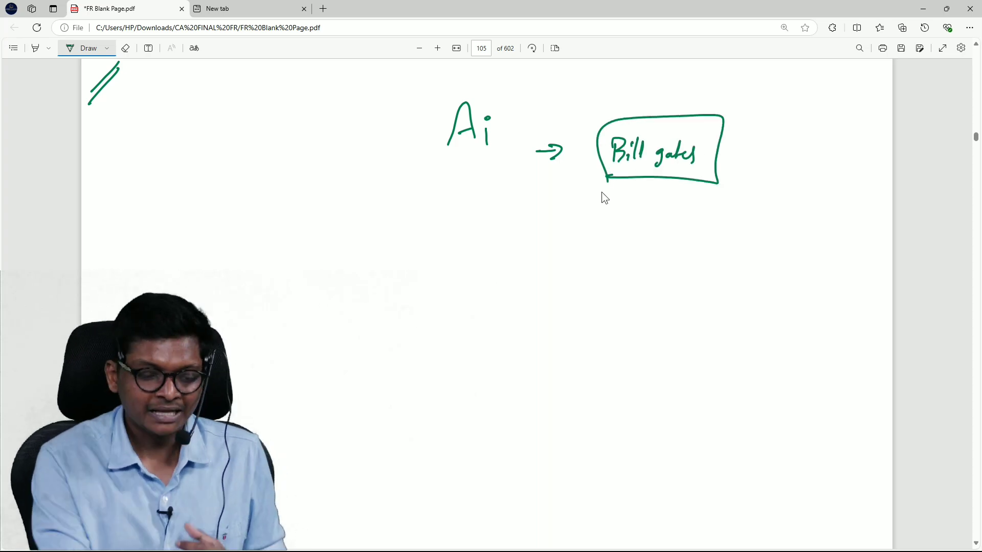
pyautogui.click(106, 48)
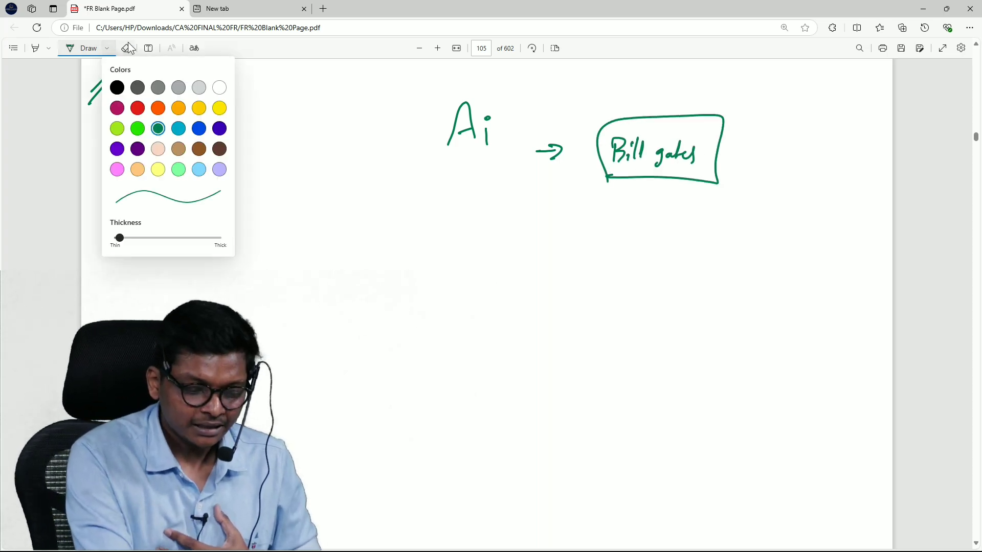
# - Switch the ink to purple and write 1980's PC under the left branch of Bill gates
pyautogui.click(219, 129)
pyautogui.click(56, 255)
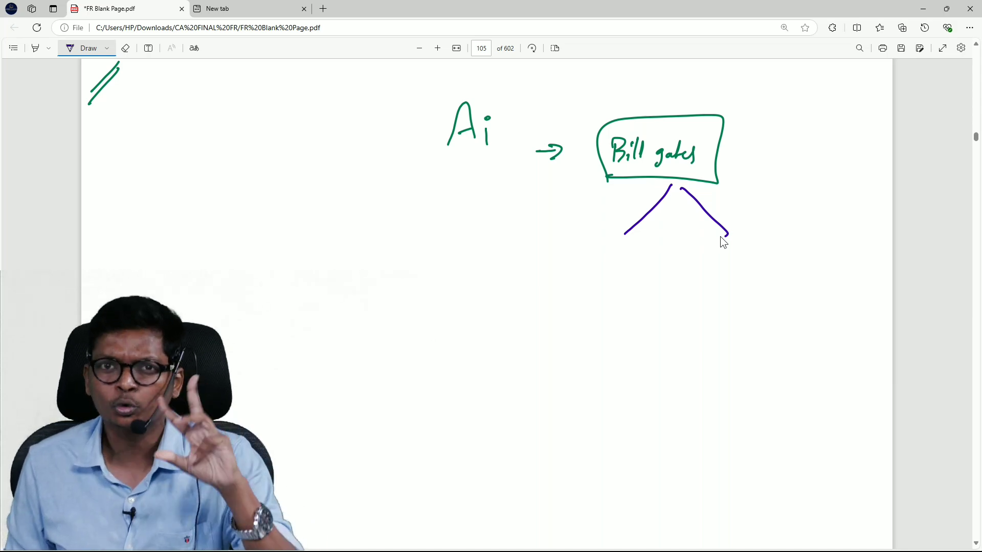
pyautogui.moveTo(603, 241); pyautogui.dragTo(603, 262)
pyautogui.moveTo(611, 247); pyautogui.dragTo(614, 300)
pyautogui.moveTo(612, 280); pyautogui.dragTo(619, 291)
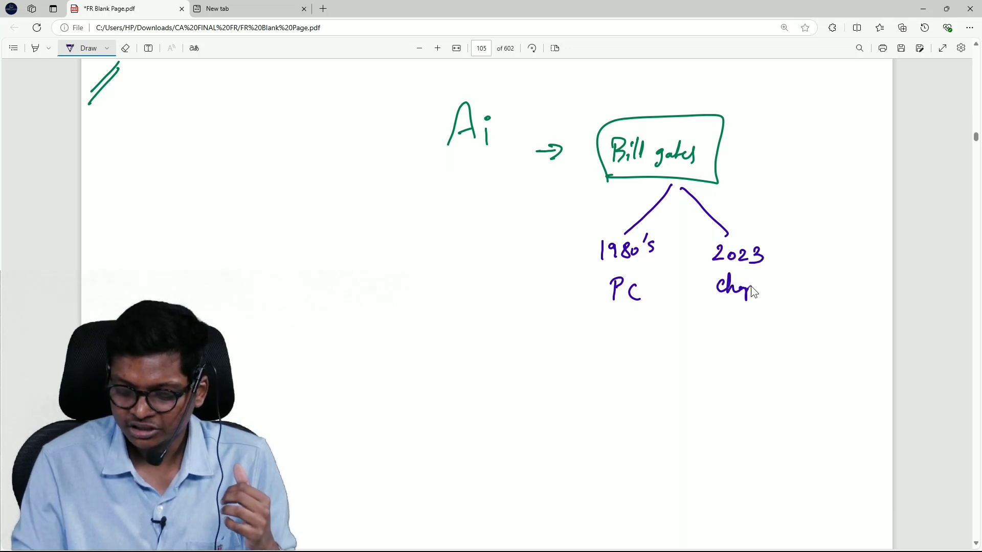
# - Underline 2023 chatgpt and draw an arrow down to a dollar figure
pyautogui.moveTo(776, 282); pyautogui.dragTo(795, 282)
pyautogui.moveTo(714, 304); pyautogui.dragTo(812, 306)
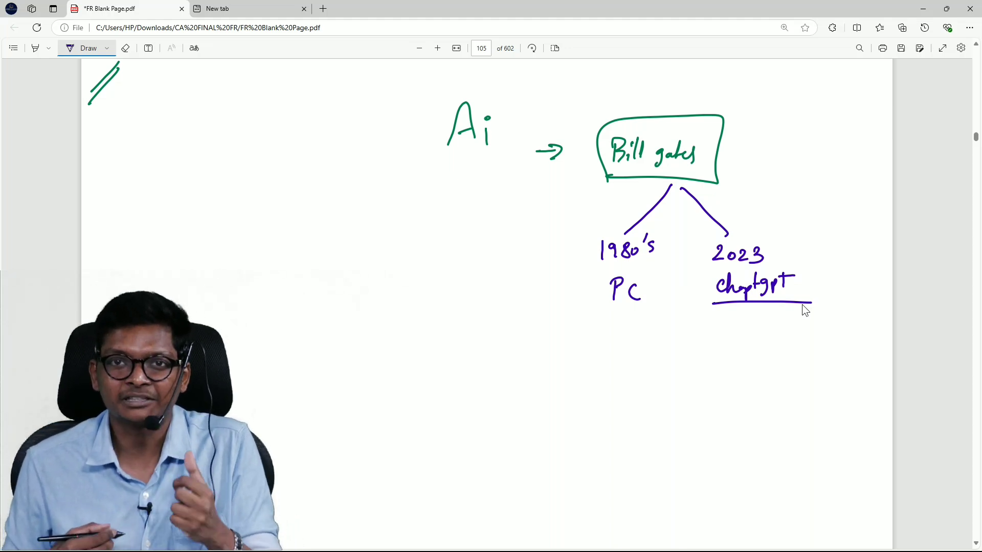
pyautogui.moveTo(741, 306); pyautogui.dragTo(743, 334)
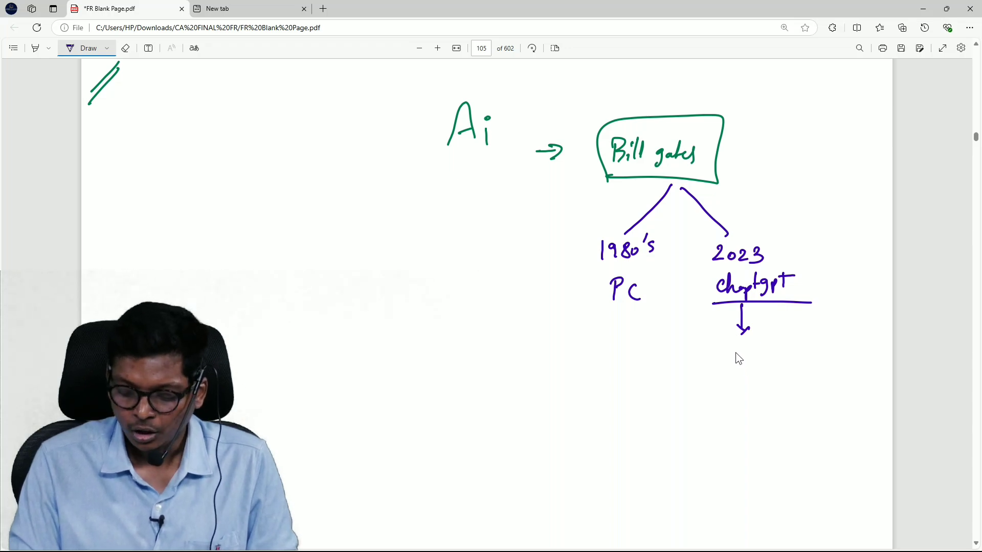
pyautogui.moveTo(735, 347); pyautogui.dragTo(759, 363)
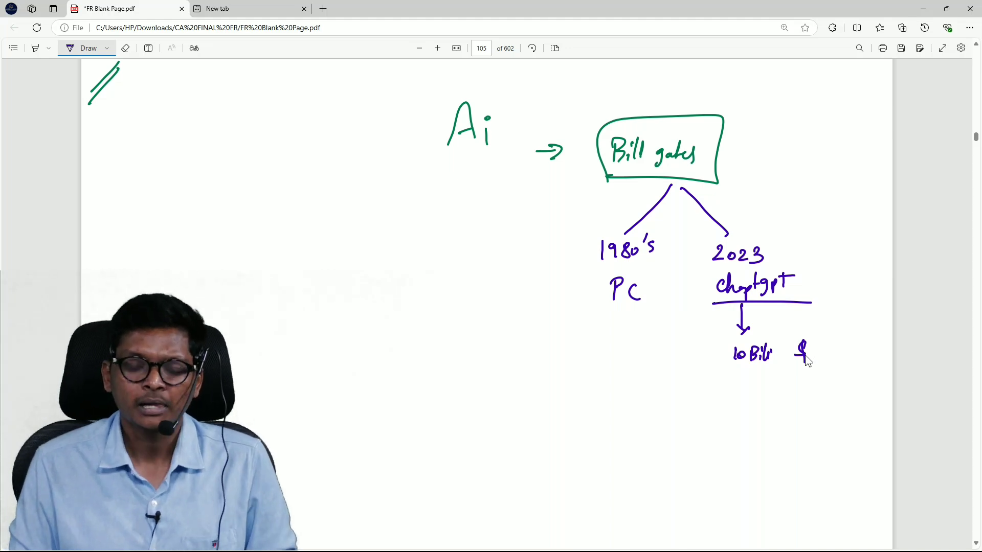
# - Switch the ink to red and draw an empty rectangle on the left
pyautogui.click(108, 48)
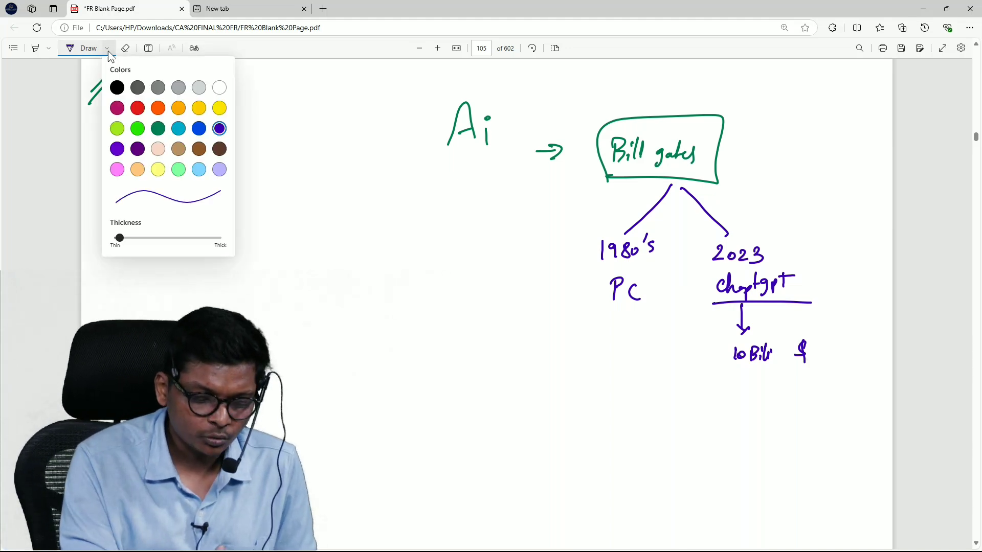
pyautogui.click(137, 108)
pyautogui.click(47, 226)
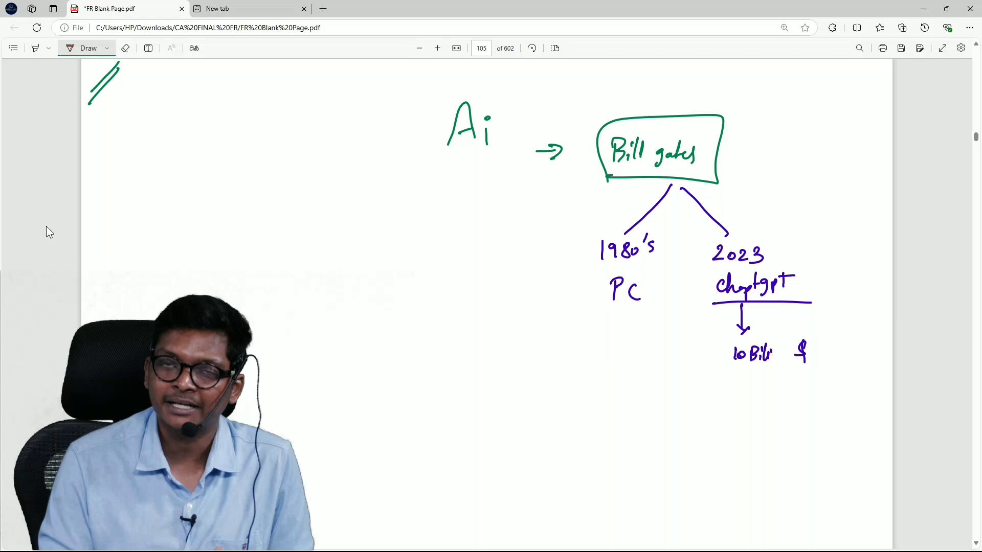
pyautogui.moveTo(263, 225)
pyautogui.mouseDown()
pyautogui.moveTo(272, 360)
pyautogui.moveTo(340, 228)
pyautogui.moveTo(348, 369)
pyautogui.moveTo(275, 374)
pyautogui.mouseUp()
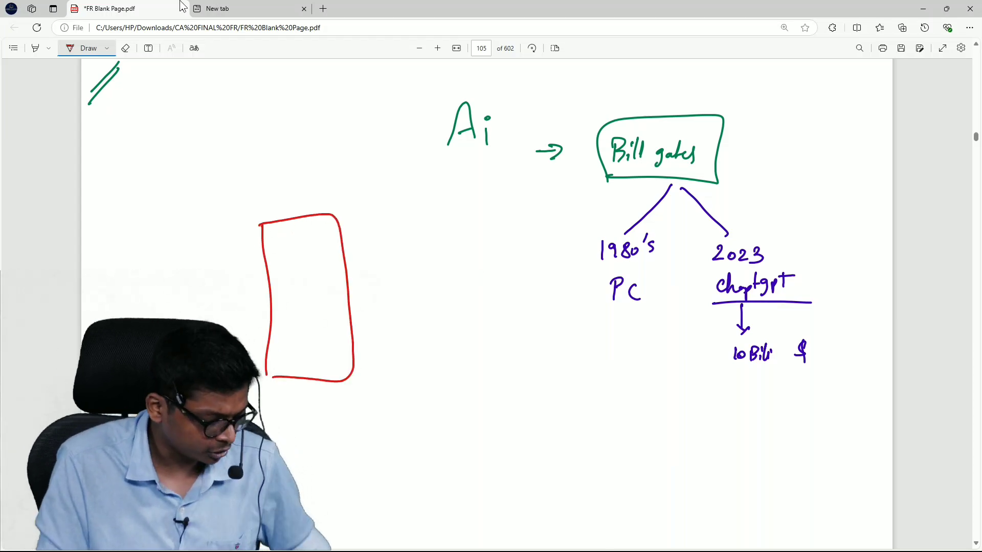
# - Glance at the Overpowered YouTube tab in Chrome, then return to the PDF
pyautogui.hotkey('alt', 'Tab')
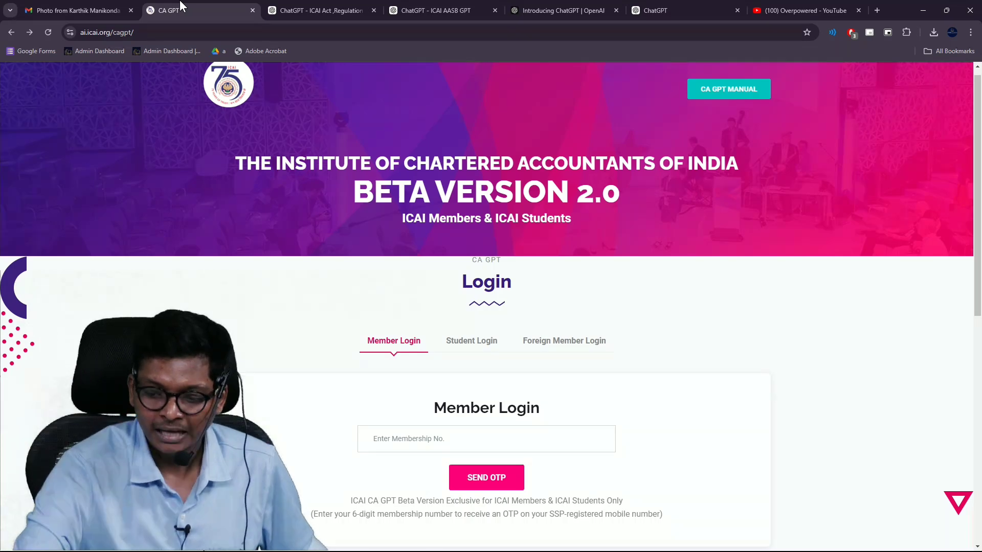
pyautogui.click(798, 10)
pyautogui.hotkey('alt', 'Tab')
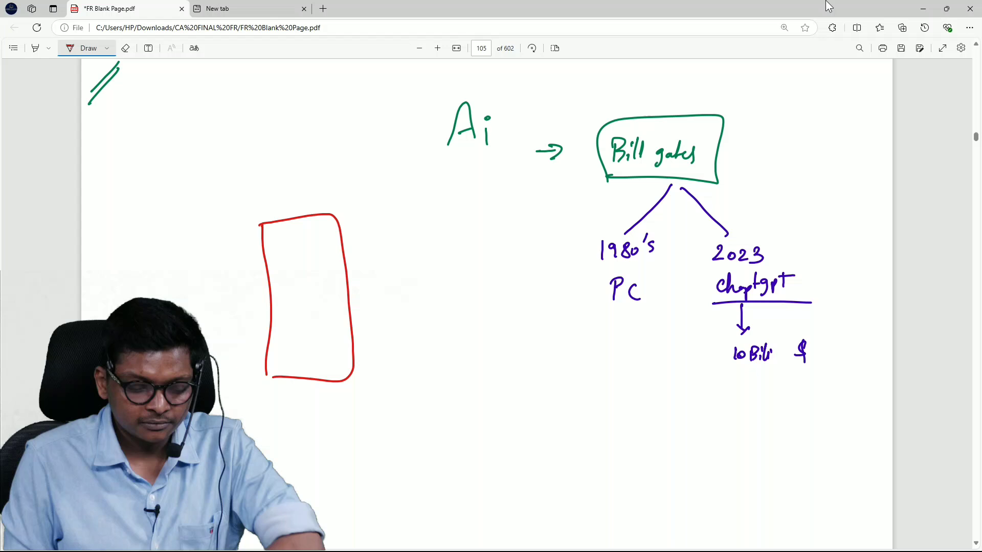
# - Write 'Smart phone' in the red box and fan out branches labelled grand father, father, myself, son
pyautogui.moveTo(281, 253)
pyautogui.mouseDown()
pyautogui.moveTo(282, 270)
pyautogui.moveTo(323, 249)
pyautogui.mouseUp()
pyautogui.moveTo(284, 296)
pyautogui.mouseDown()
pyautogui.moveTo(285, 315)
pyautogui.moveTo(326, 300)
pyautogui.mouseUp()
pyautogui.moveTo(390, 223)
pyautogui.mouseDown()
pyautogui.moveTo(347, 258)
pyautogui.moveTo(393, 288)
pyautogui.mouseUp()
pyautogui.moveTo(349, 273)
pyautogui.mouseDown()
pyautogui.moveTo(392, 338)
pyautogui.moveTo(397, 403)
pyautogui.mouseUp()
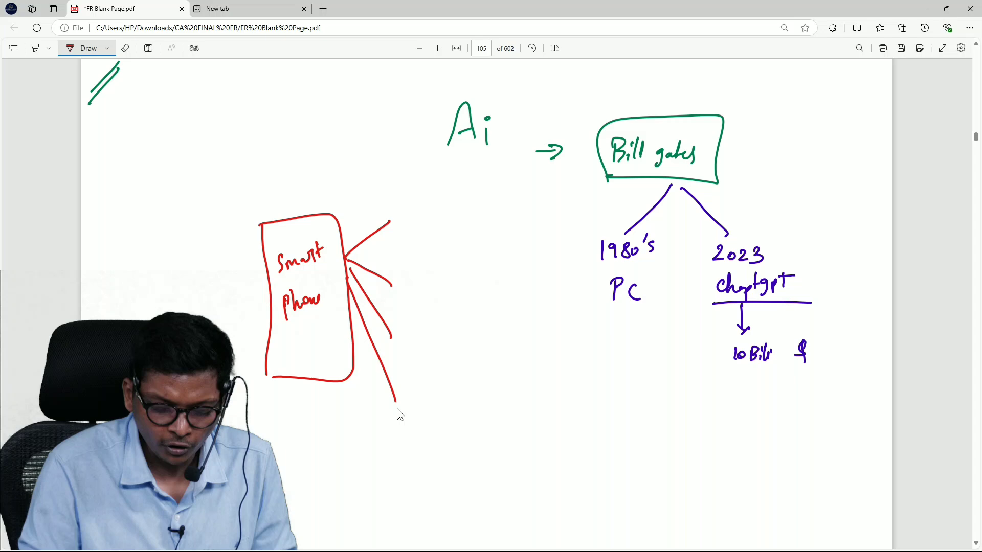
pyautogui.moveTo(397, 217); pyautogui.dragTo(401, 212)
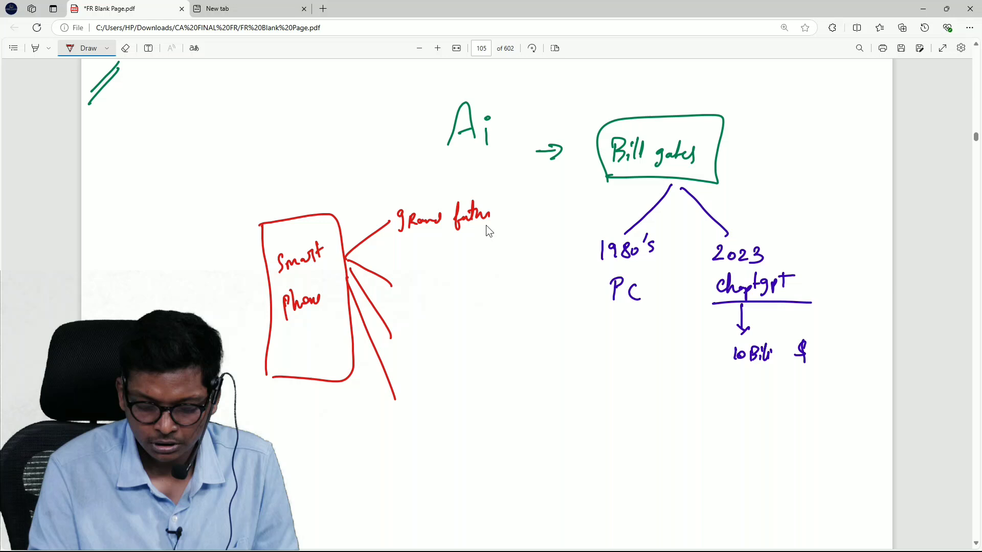
pyautogui.moveTo(420, 261); pyautogui.dragTo(417, 285)
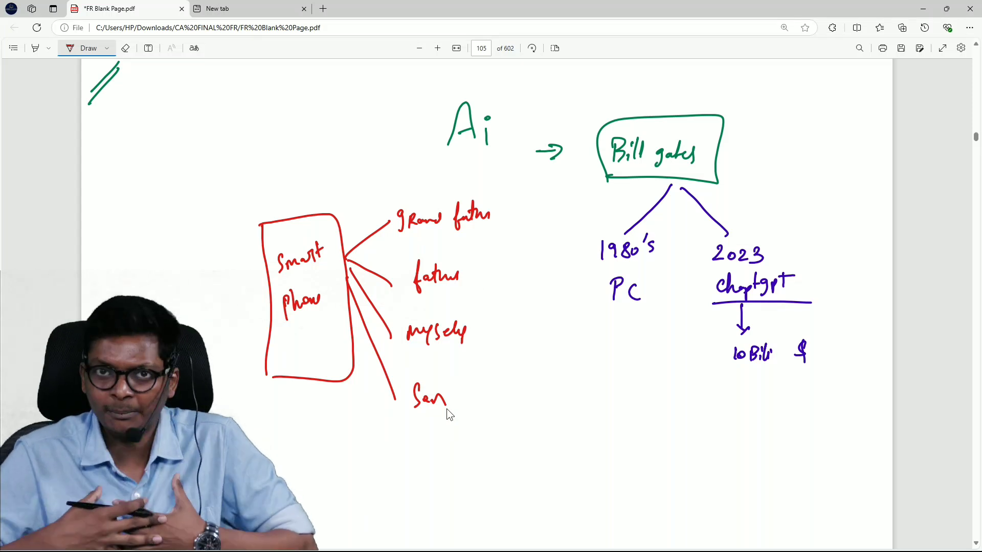
pyautogui.click(107, 48)
# - In green, write 'our', underline grand father, father and myself, and bracket all three
pyautogui.click(97, 89)
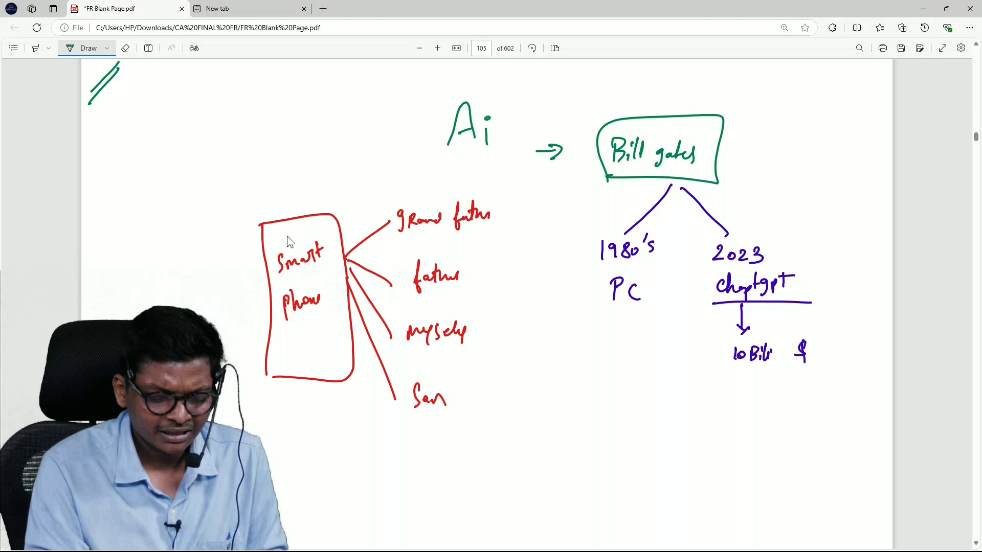
pyautogui.moveTo(281, 234); pyautogui.dragTo(286, 239)
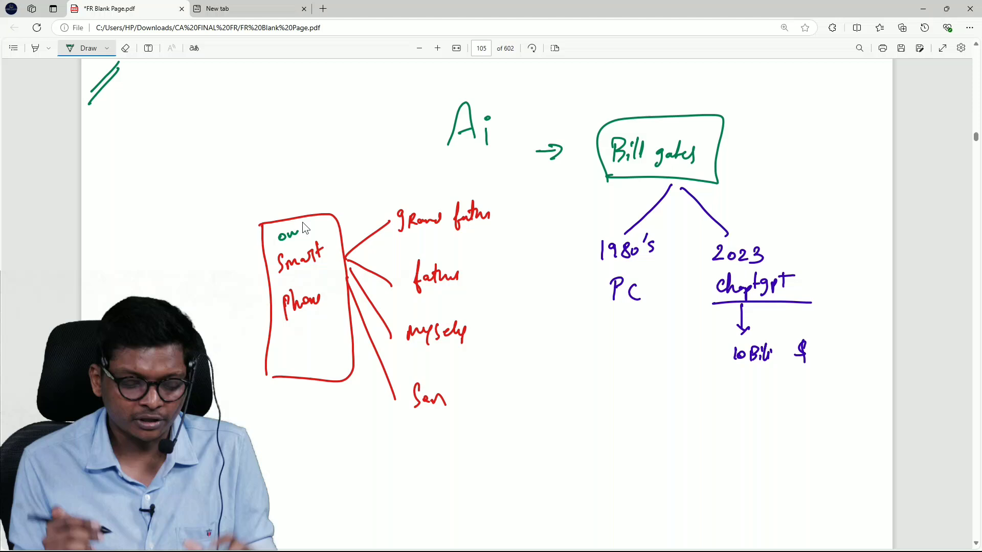
pyautogui.moveTo(401, 233); pyautogui.dragTo(498, 232)
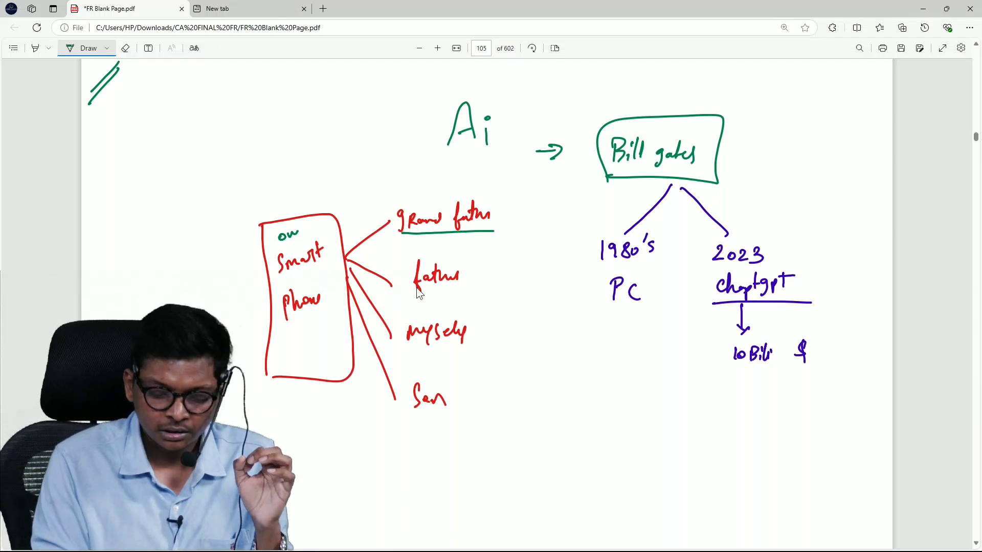
pyautogui.moveTo(416, 290); pyautogui.dragTo(471, 293)
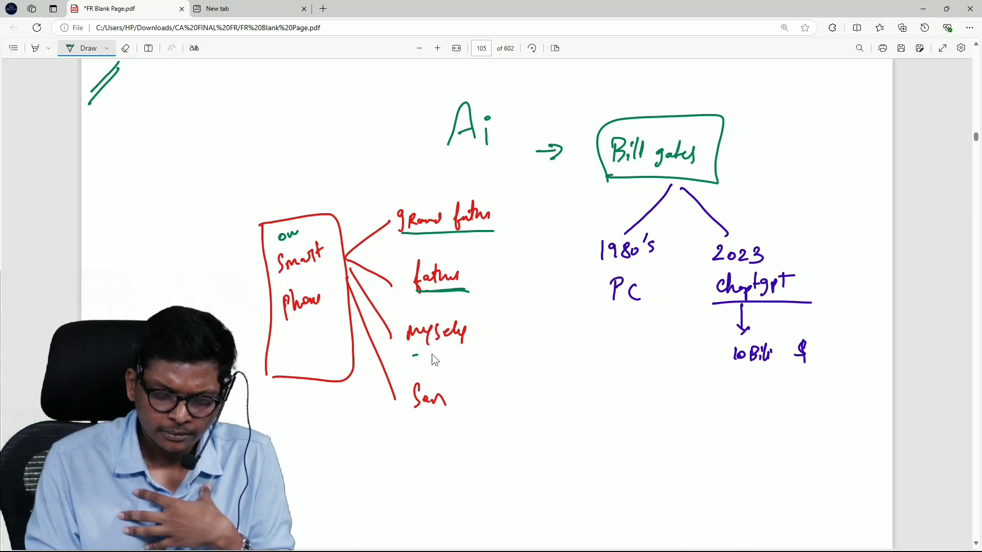
pyautogui.moveTo(412, 355); pyautogui.dragTo(464, 354)
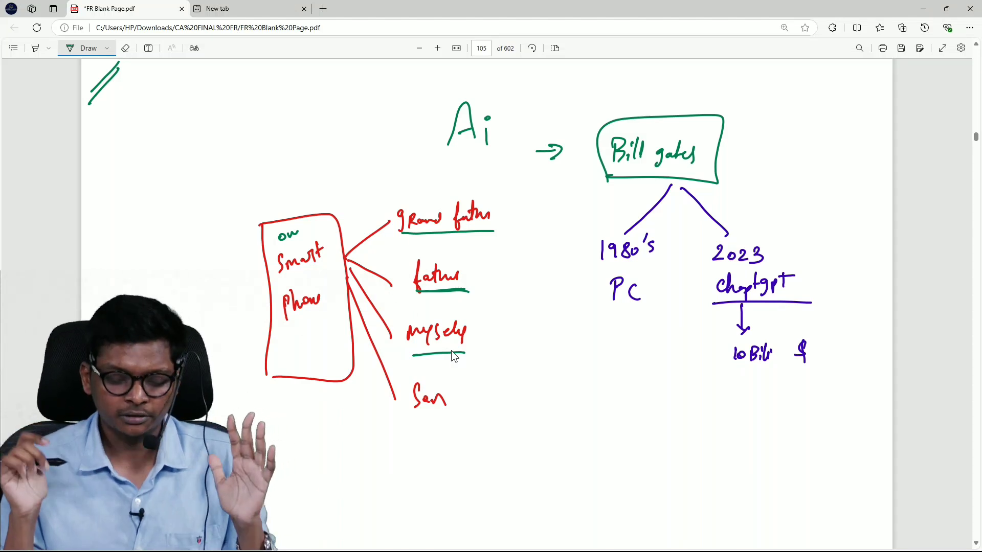
pyautogui.moveTo(500, 214); pyautogui.dragTo(471, 357)
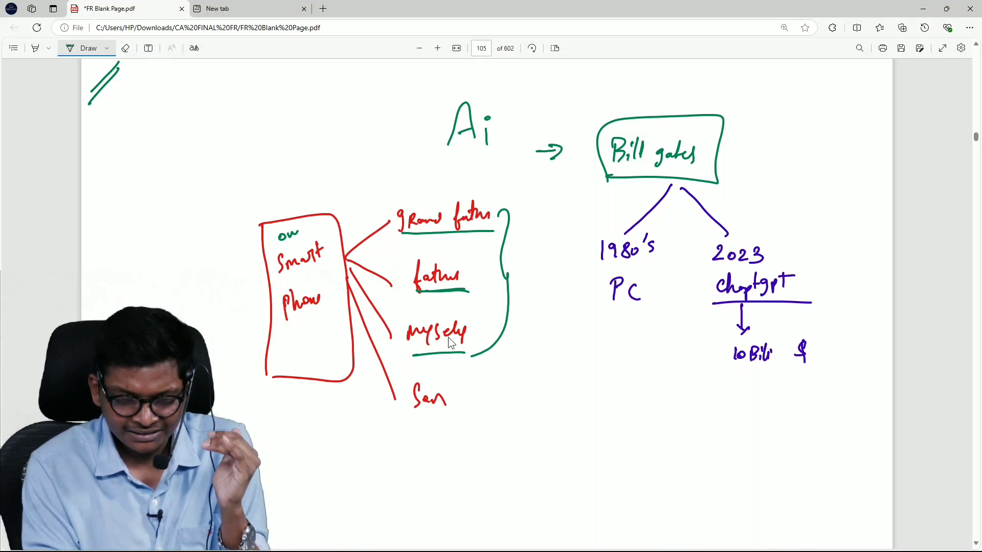
# - Draw a green phone outline in the box, write 'vs', add a bracket arrow, and circle son
pyautogui.moveTo(261, 221)
pyautogui.mouseDown()
pyautogui.moveTo(271, 388)
pyautogui.moveTo(269, 234)
pyautogui.mouseUp()
pyautogui.moveTo(222, 286)
pyautogui.mouseDown()
pyautogui.moveTo(250, 280)
pyautogui.moveTo(240, 305)
pyautogui.moveTo(249, 284)
pyautogui.mouseUp()
pyautogui.rightClick(236, 304)
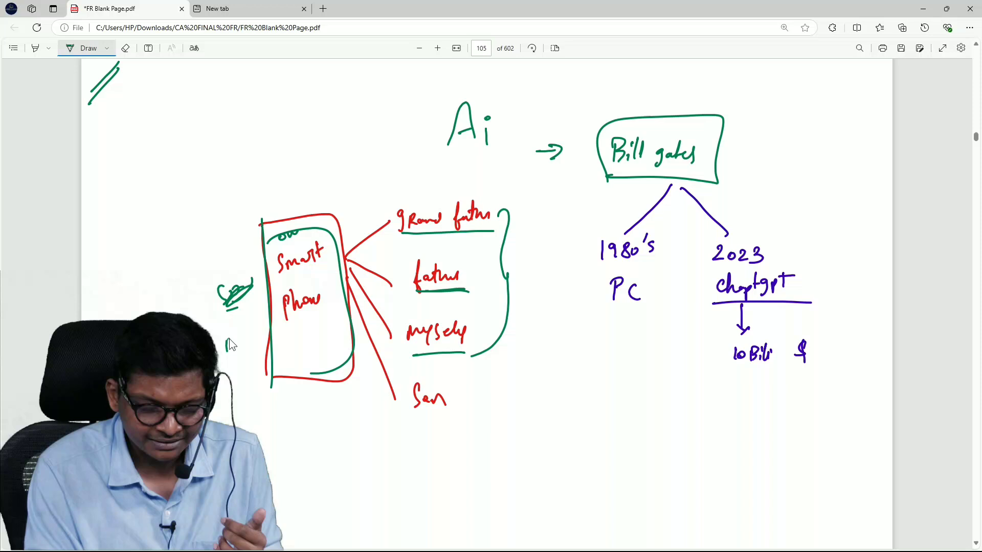
pyautogui.moveTo(226, 341); pyautogui.dragTo(263, 361)
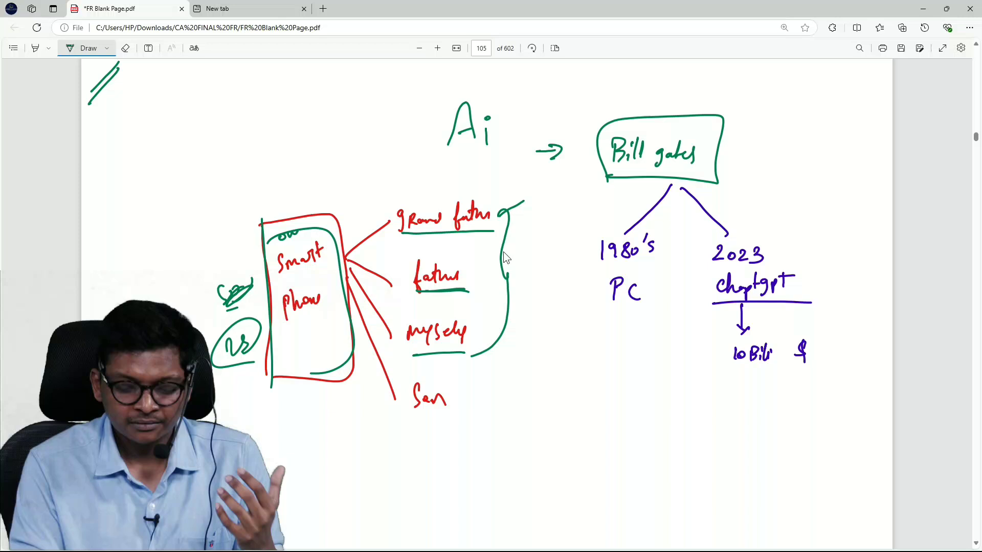
pyautogui.moveTo(487, 282)
pyautogui.mouseDown()
pyautogui.moveTo(520, 264)
pyautogui.moveTo(516, 278)
pyautogui.mouseUp()
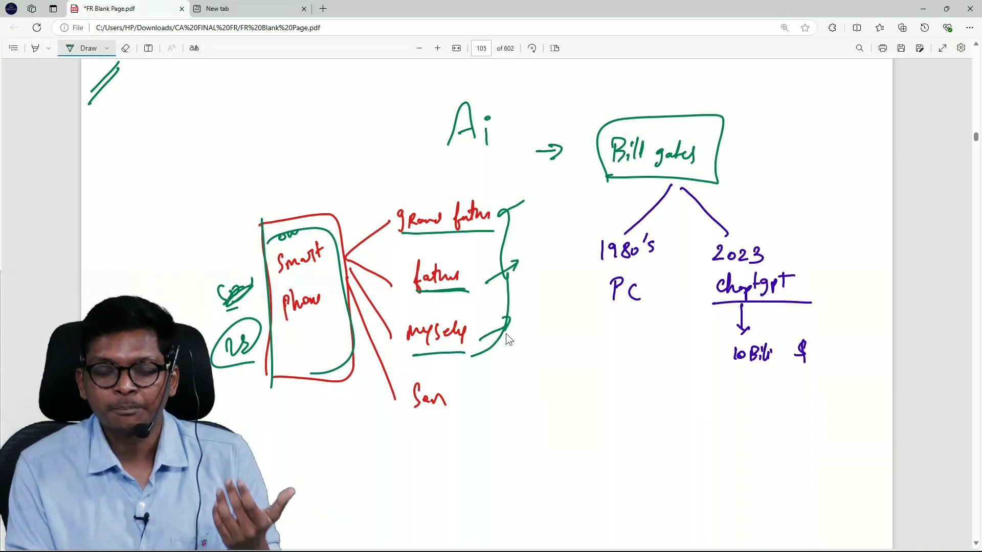
pyautogui.moveTo(428, 415); pyautogui.dragTo(436, 417)
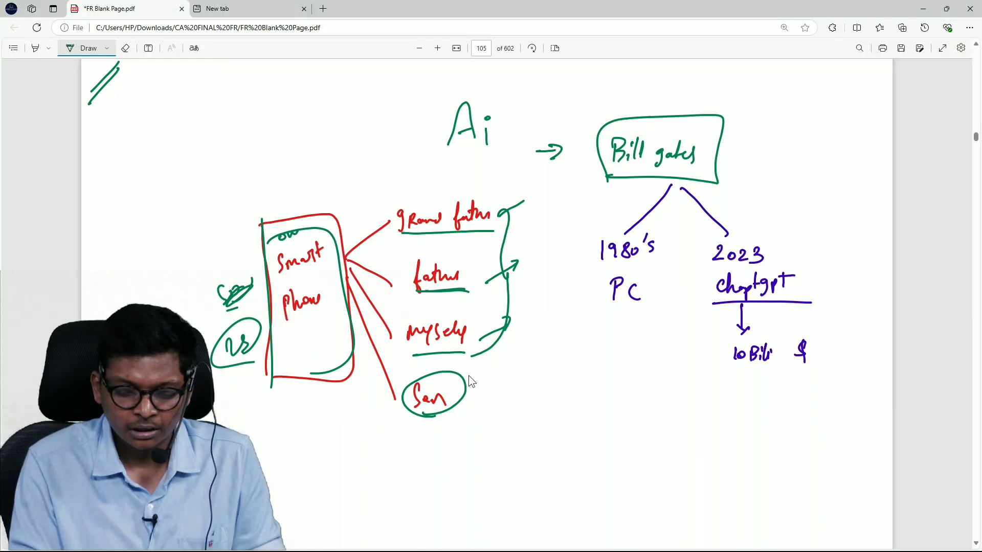
pyautogui.click(106, 48)
# - In orange, circle Ai at the top and write 'Ai (3-5 years) CA' beside son
pyautogui.click(158, 110)
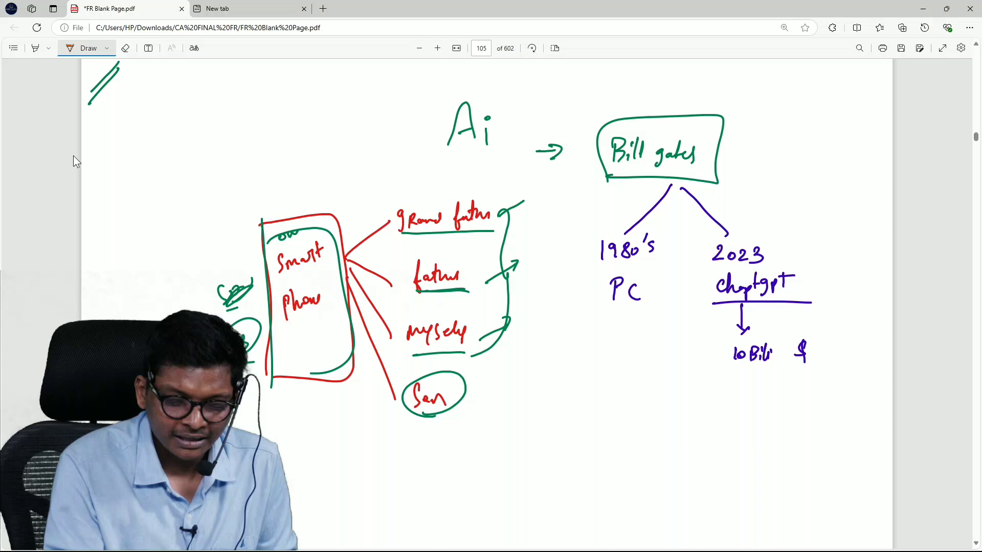
pyautogui.moveTo(491, 81)
pyautogui.mouseDown()
pyautogui.moveTo(437, 94)
pyautogui.moveTo(461, 157)
pyautogui.mouseUp()
pyautogui.moveTo(472, 421)
pyautogui.mouseDown()
pyautogui.moveTo(495, 414)
pyautogui.moveTo(499, 397)
pyautogui.mouseUp()
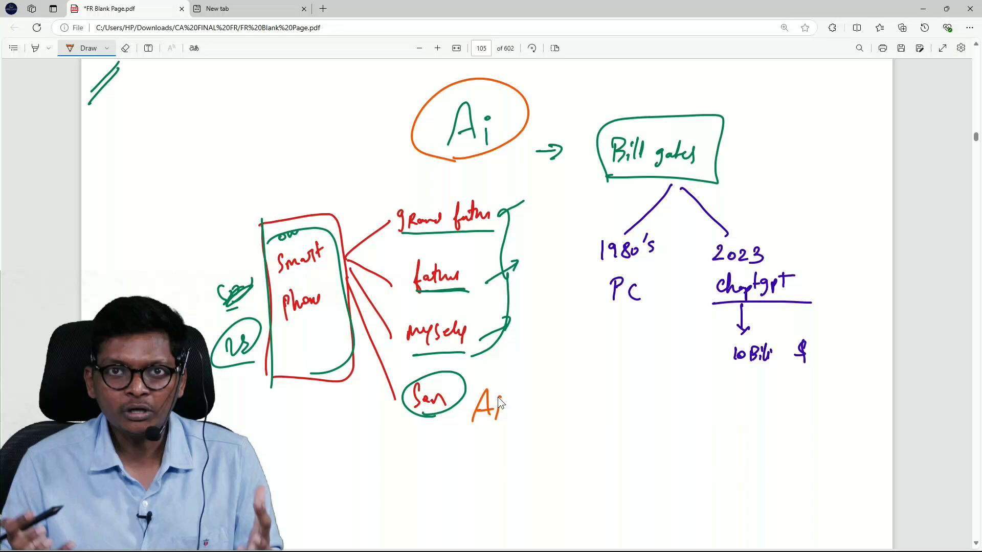
pyautogui.moveTo(501, 396); pyautogui.dragTo(501, 415)
pyautogui.moveTo(446, 437)
pyautogui.mouseDown()
pyautogui.moveTo(444, 464)
pyautogui.moveTo(460, 459)
pyautogui.mouseUp()
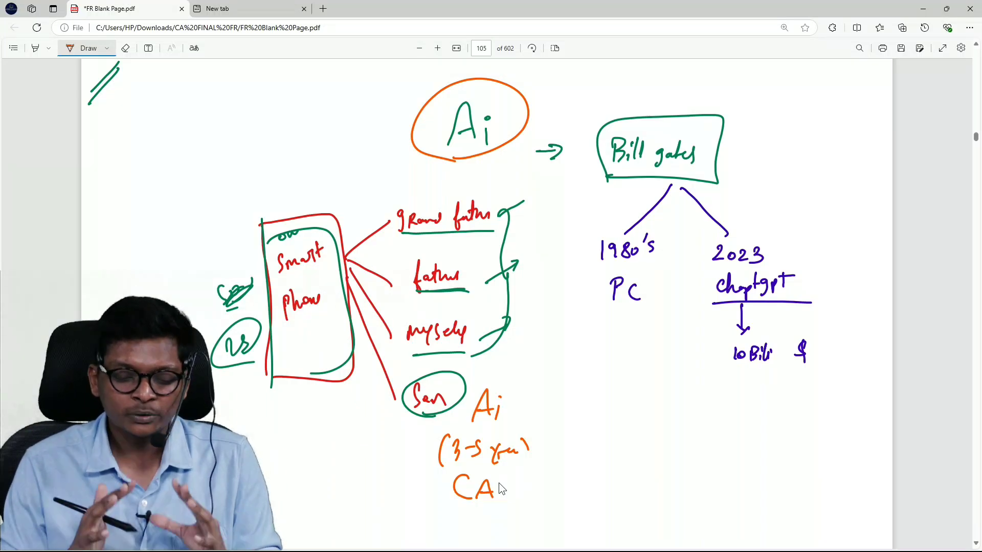
pyautogui.click(106, 48)
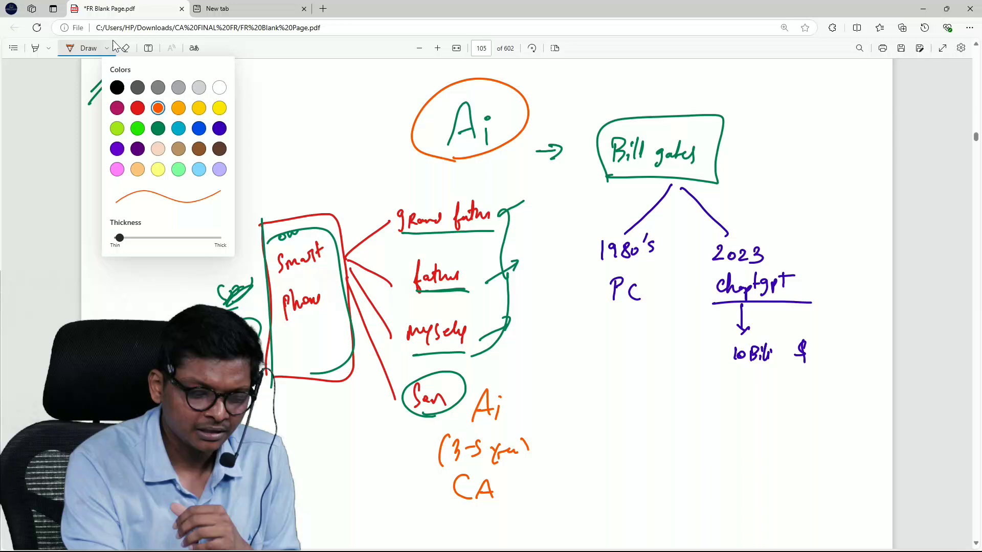
# - In red, write and circle KIt, plus a circled '4-5 days college' note beside it
pyautogui.click(37, 225)
pyautogui.moveTo(281, 138)
pyautogui.mouseDown()
pyautogui.moveTo(285, 166)
pyautogui.moveTo(323, 162)
pyautogui.moveTo(305, 166)
pyautogui.mouseUp()
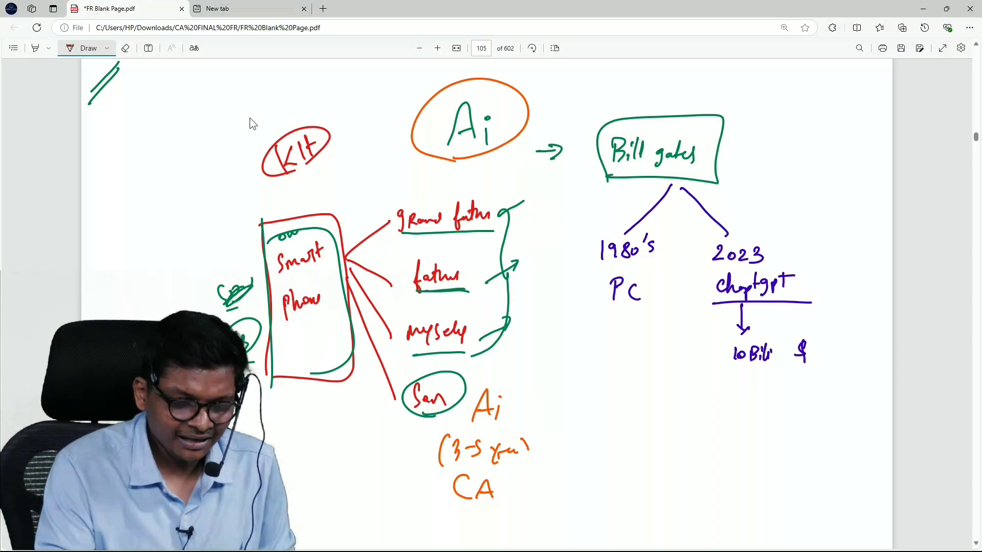
pyautogui.moveTo(247, 109)
pyautogui.mouseDown()
pyautogui.moveTo(259, 108)
pyautogui.moveTo(273, 129)
pyautogui.mouseUp()
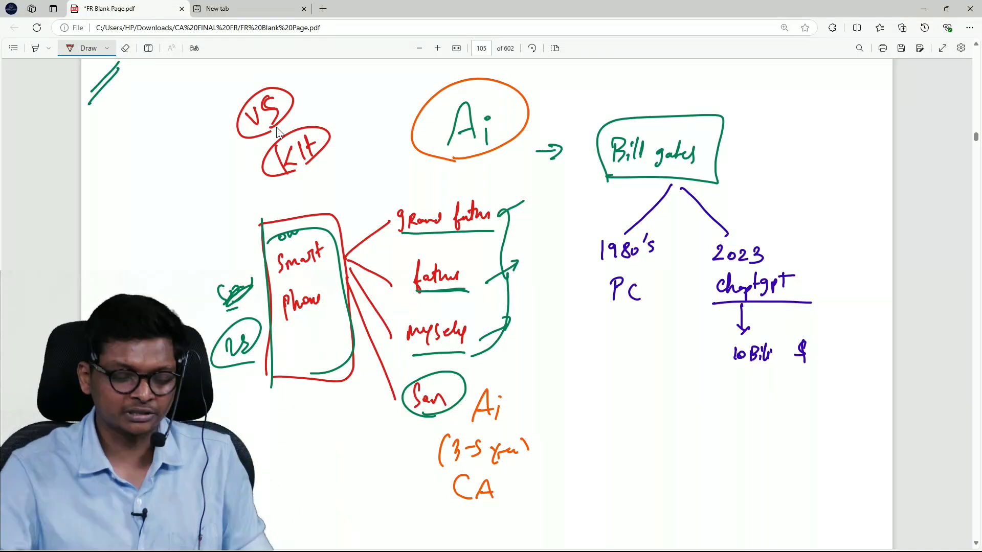
pyautogui.moveTo(349, 104); pyautogui.dragTo(391, 92)
pyautogui.moveTo(352, 138); pyautogui.dragTo(357, 147)
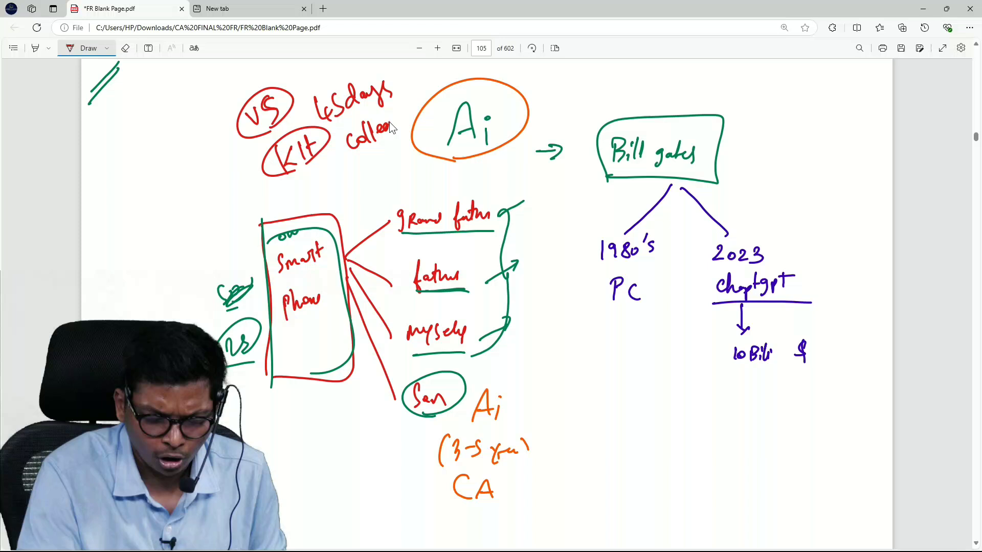
pyautogui.moveTo(376, 69); pyautogui.dragTo(413, 143)
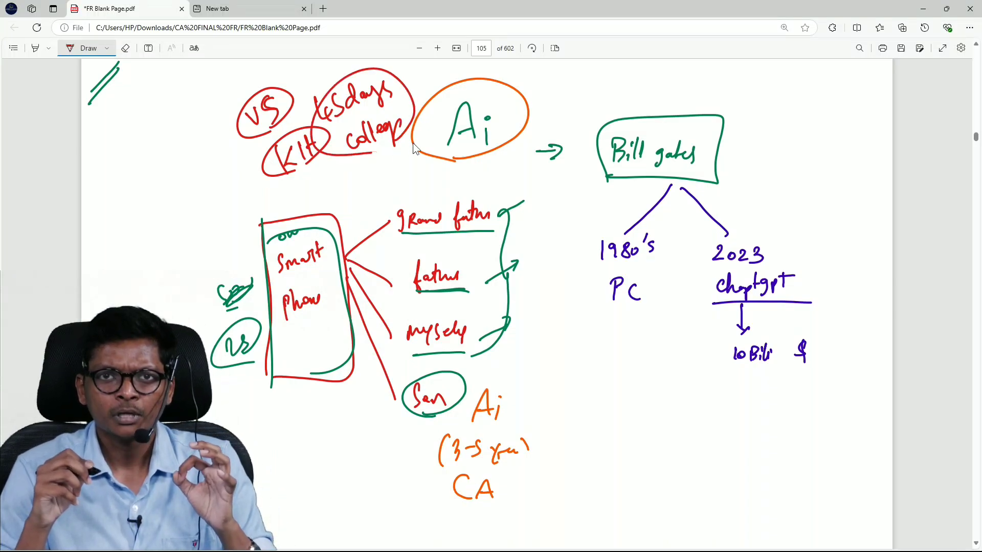
# - Write a red Ai on the left, draw a down-left arrow off son, and circle (3-5 yrs)
pyautogui.moveTo(183, 180); pyautogui.dragTo(202, 179)
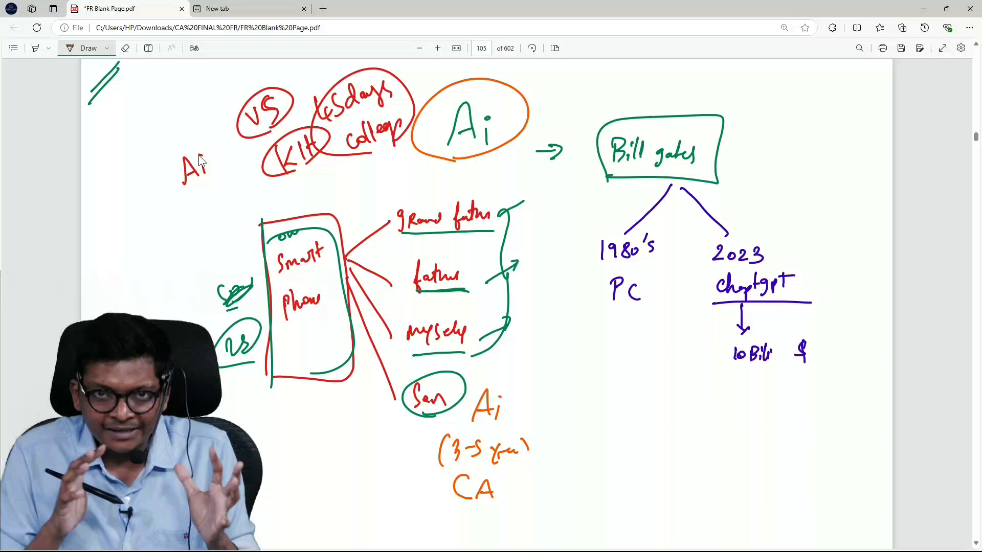
pyautogui.moveTo(418, 418); pyautogui.dragTo(330, 444)
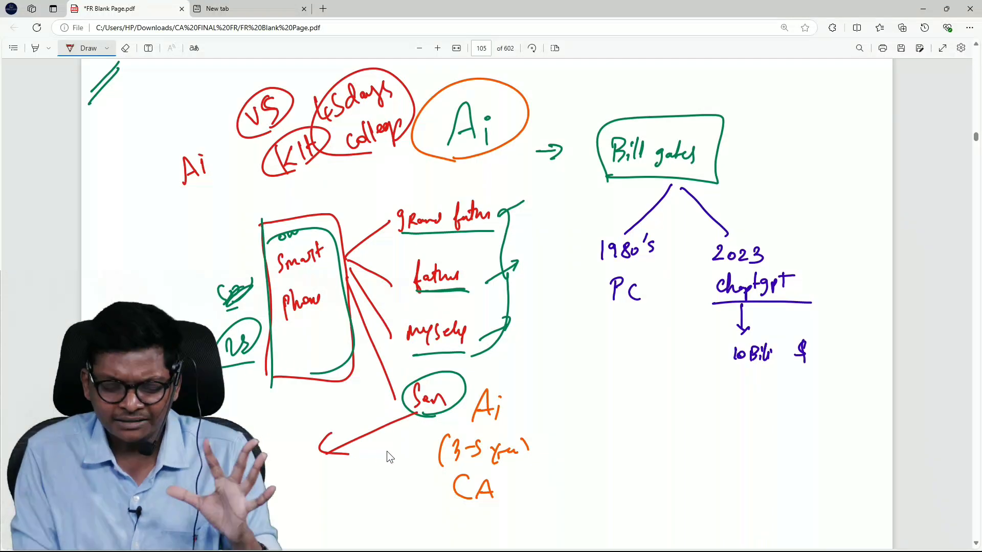
pyautogui.moveTo(433, 460)
pyautogui.mouseDown()
pyautogui.moveTo(531, 457)
pyautogui.moveTo(446, 478)
pyautogui.mouseUp()
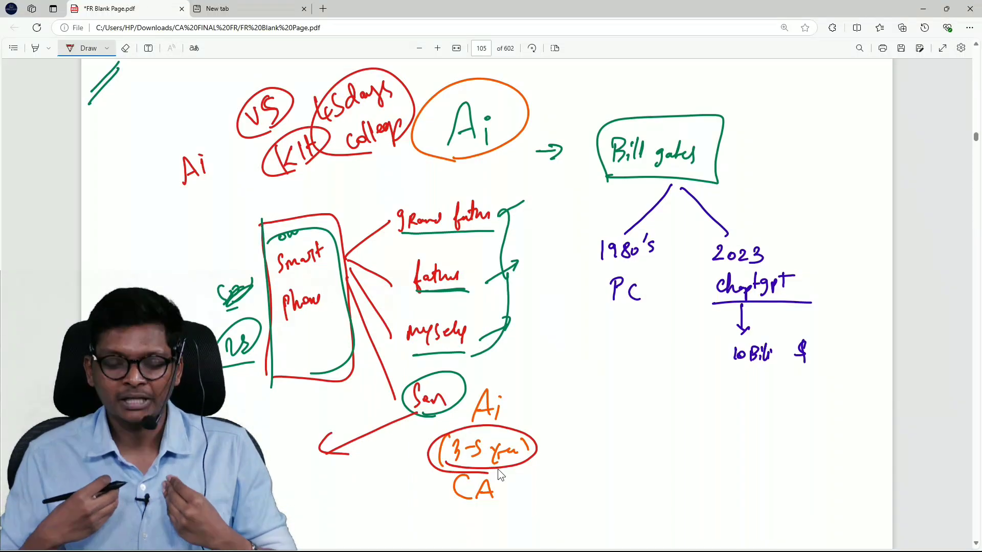
pyautogui.scroll(-1, 936, 412)
pyautogui.scroll(-1, 935, 411)
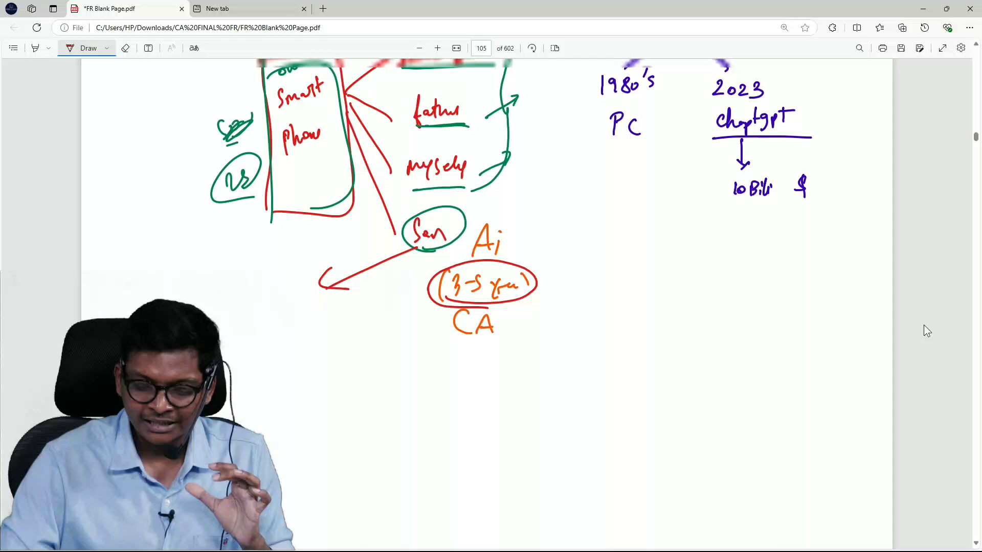
pyautogui.scroll(2, 924, 324)
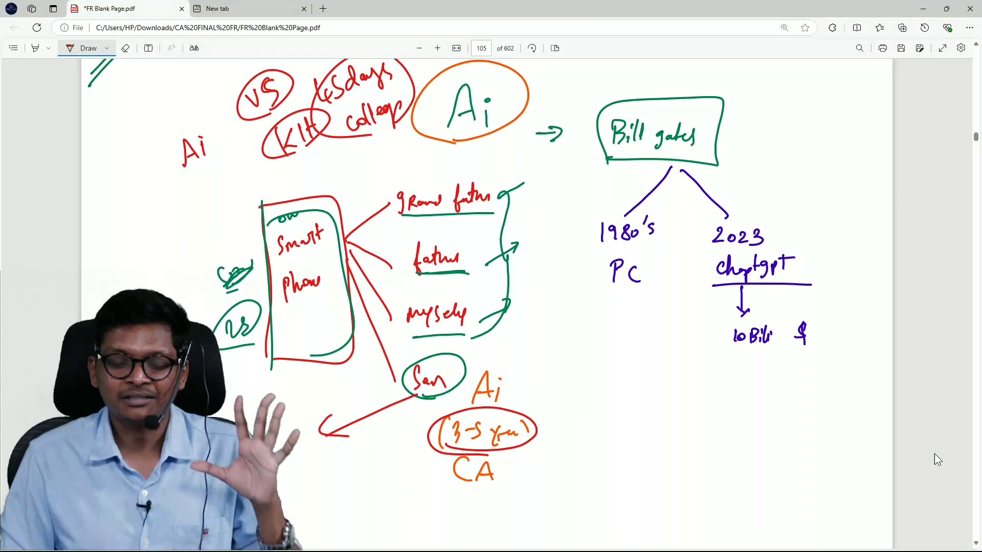
pyautogui.scroll(-5, 946, 475)
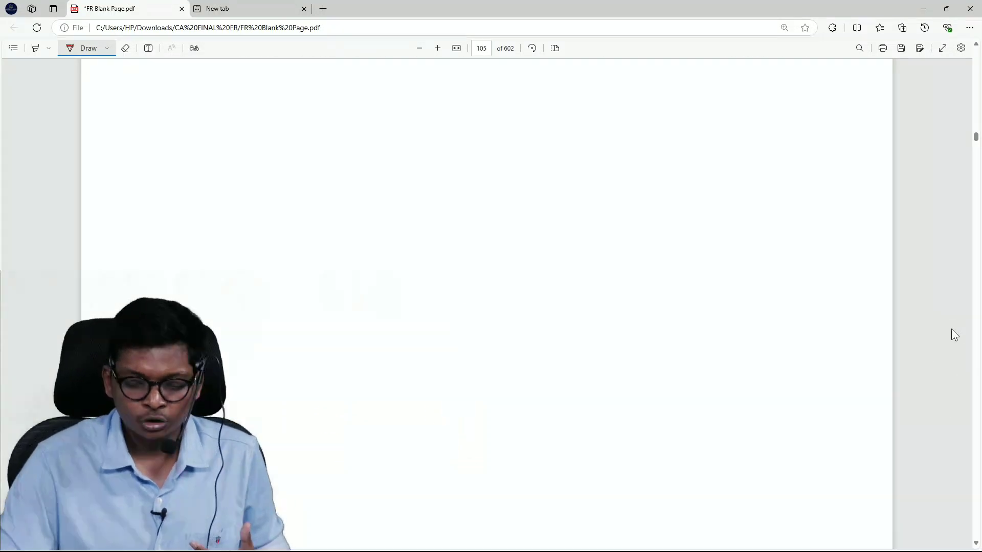
# - Write a boxed red START on the blank page, then switch to the YouTube window
pyautogui.moveTo(438, 113); pyautogui.dragTo(421, 150)
pyautogui.moveTo(438, 117); pyautogui.dragTo(459, 115)
pyautogui.moveTo(446, 117)
pyautogui.mouseDown()
pyautogui.moveTo(449, 144)
pyautogui.moveTo(522, 123)
pyautogui.mouseUp()
pyautogui.moveTo(435, 156)
pyautogui.mouseDown()
pyautogui.moveTo(537, 154)
pyautogui.moveTo(415, 93)
pyautogui.moveTo(410, 165)
pyautogui.mouseUp()
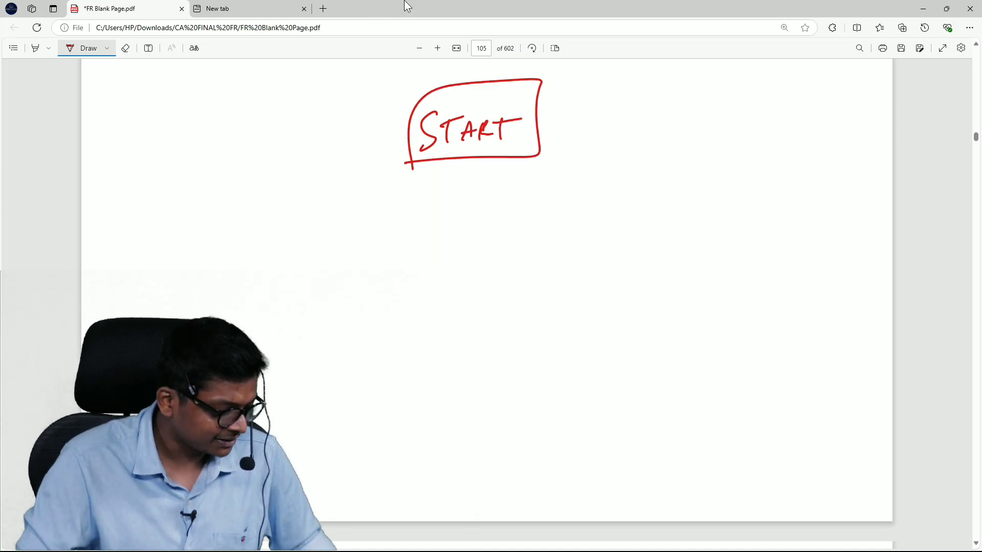
pyautogui.hotkey('alt', 'Tab')
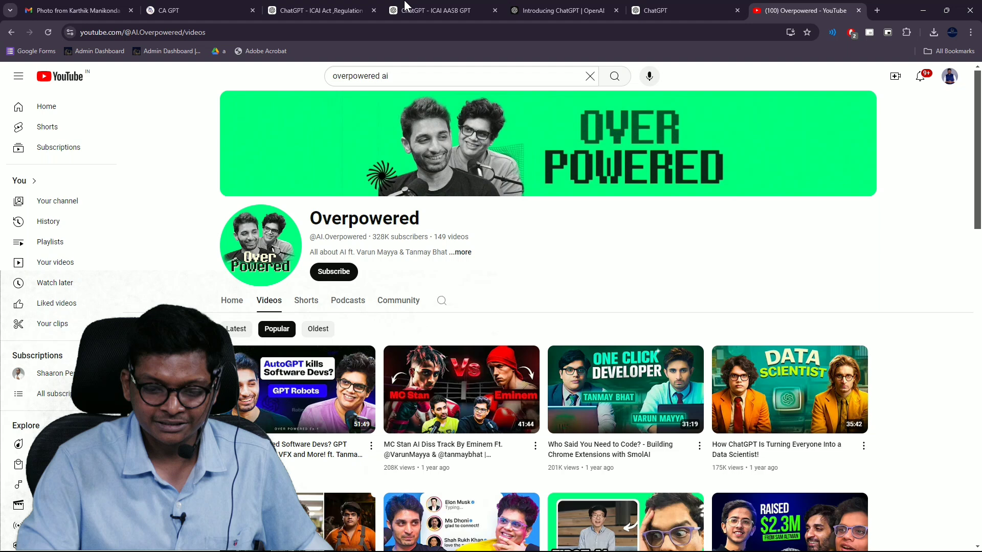
# - Switch to the ChatGPT new-chat tab in Chrome
pyautogui.click(670, 14)
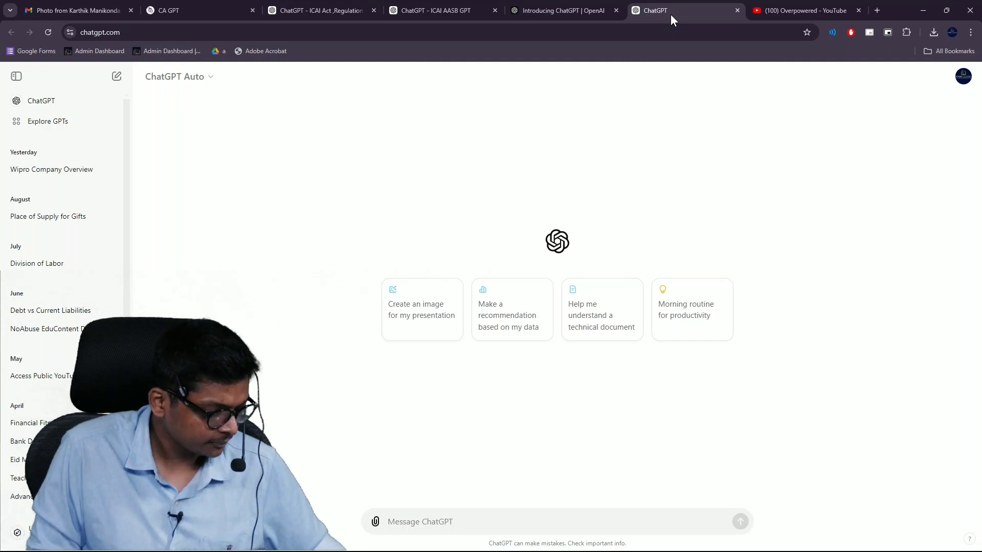
# - Branch START into arrows to 'Ai Condo!' and CA, linked by an arrow, then switch to the browser
pyautogui.hotkey('alt', 'Tab')
pyautogui.moveTo(345, 229); pyautogui.dragTo(663, 265)
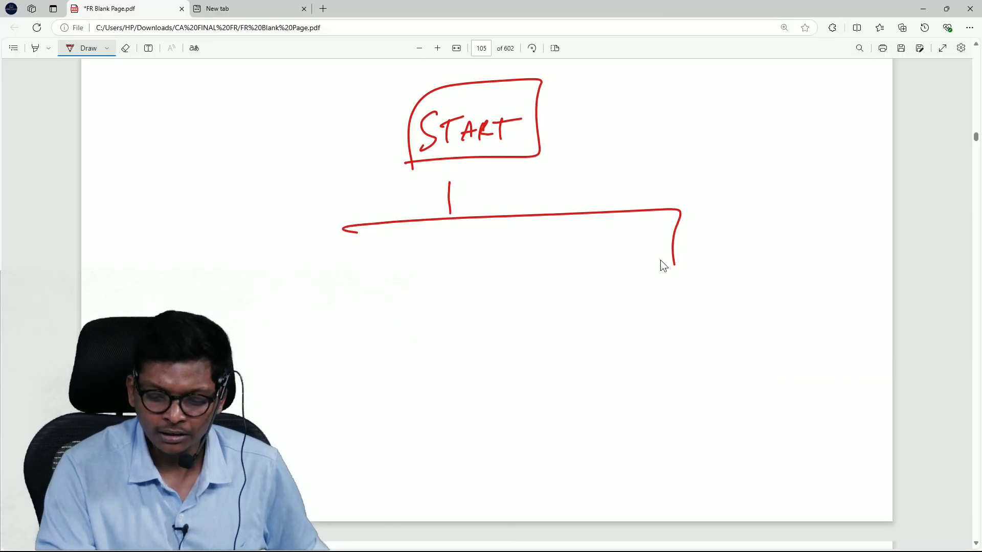
pyautogui.moveTo(352, 230); pyautogui.dragTo(359, 253)
pyautogui.moveTo(332, 301); pyautogui.dragTo(350, 290)
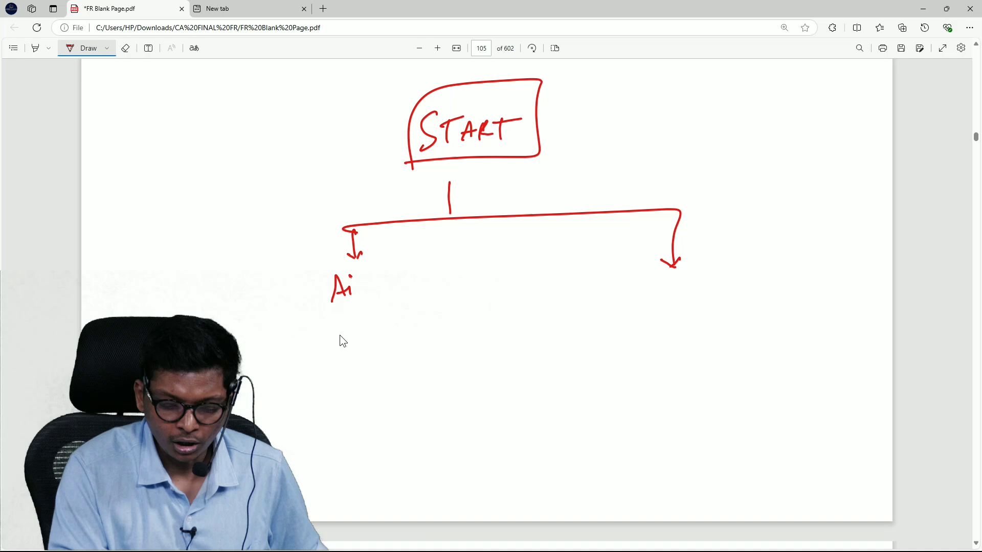
pyautogui.moveTo(344, 332); pyautogui.dragTo(391, 322)
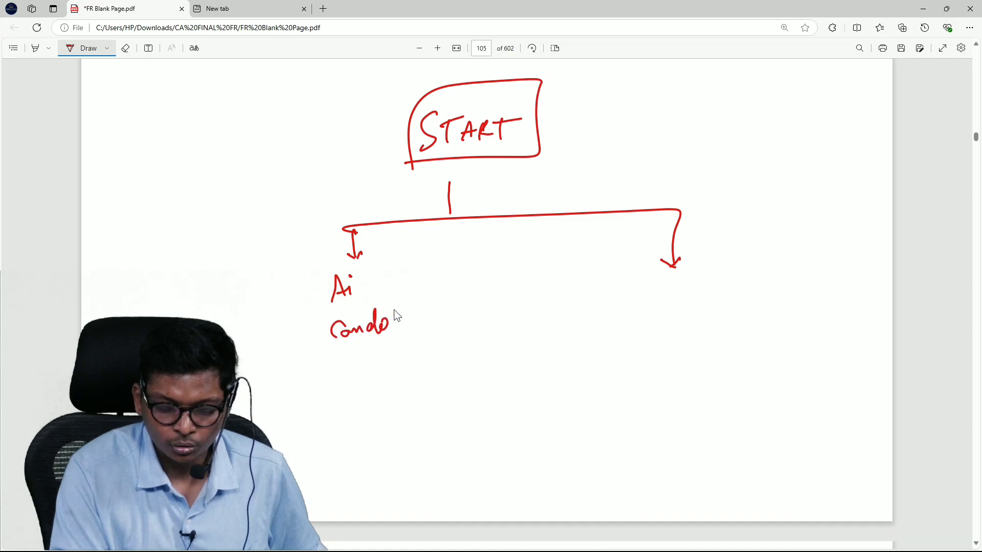
pyautogui.click(398, 345)
pyautogui.moveTo(455, 312); pyautogui.dragTo(584, 325)
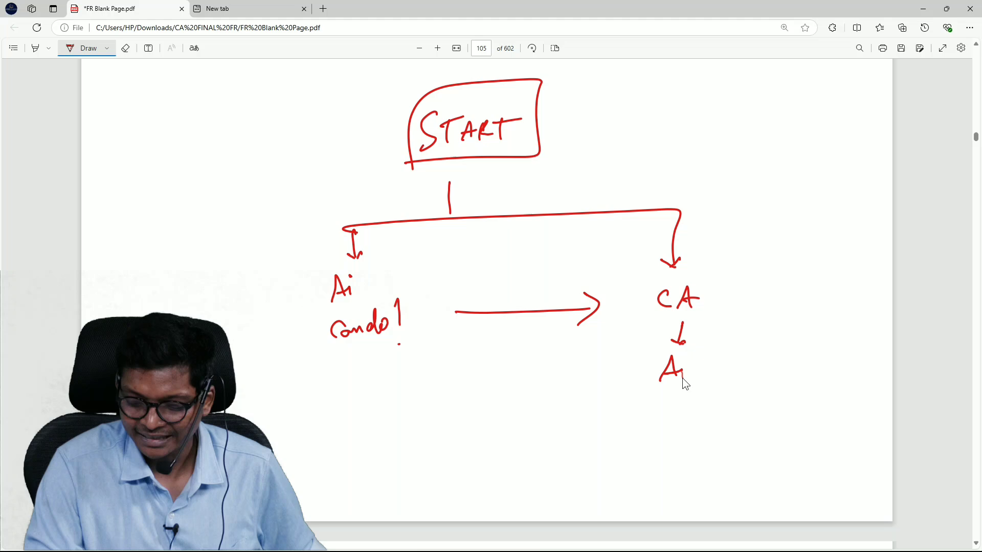
pyautogui.hotkey('alt', 'Tab')
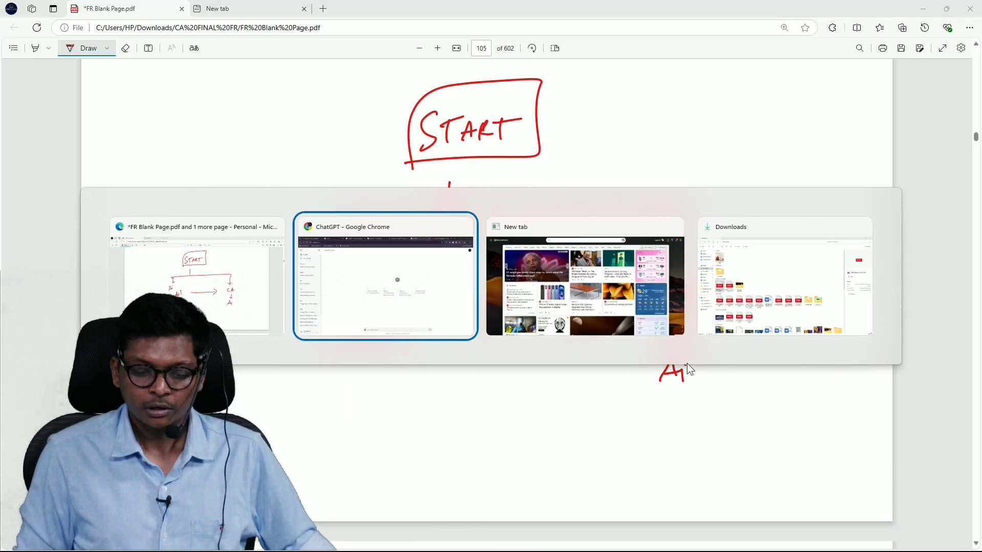
pyautogui.hotkey('alt', 'Tab')
# - Switch to the Overpowered YouTube tab
pyautogui.click(791, 14)
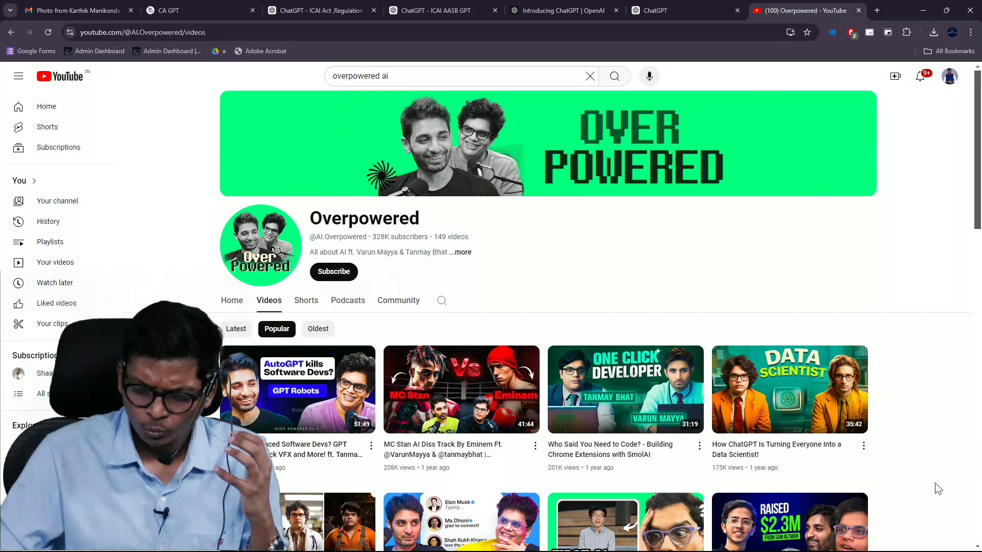
pyautogui.scroll(-5, 490, 307)
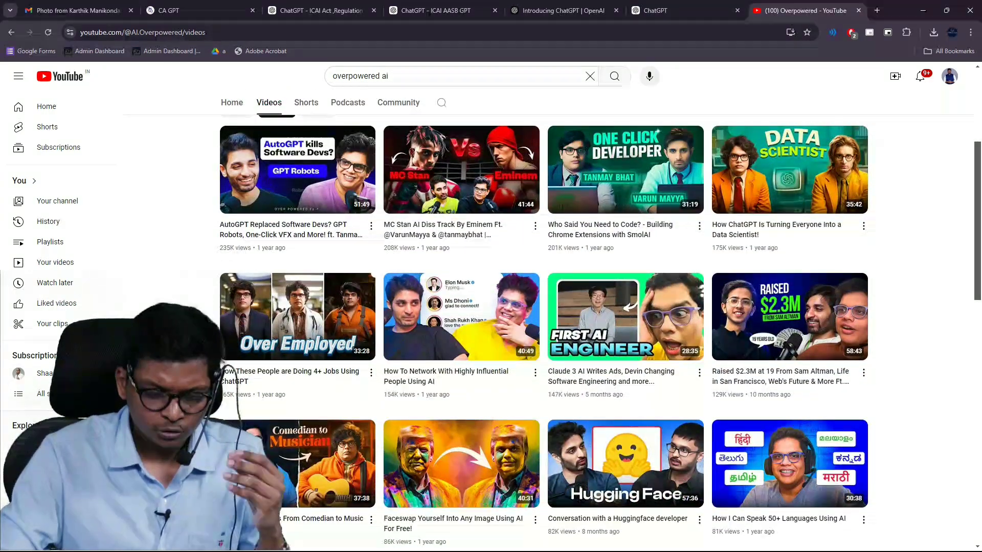
pyautogui.scroll(3, 492, 307)
pyautogui.scroll(3, 907, 428)
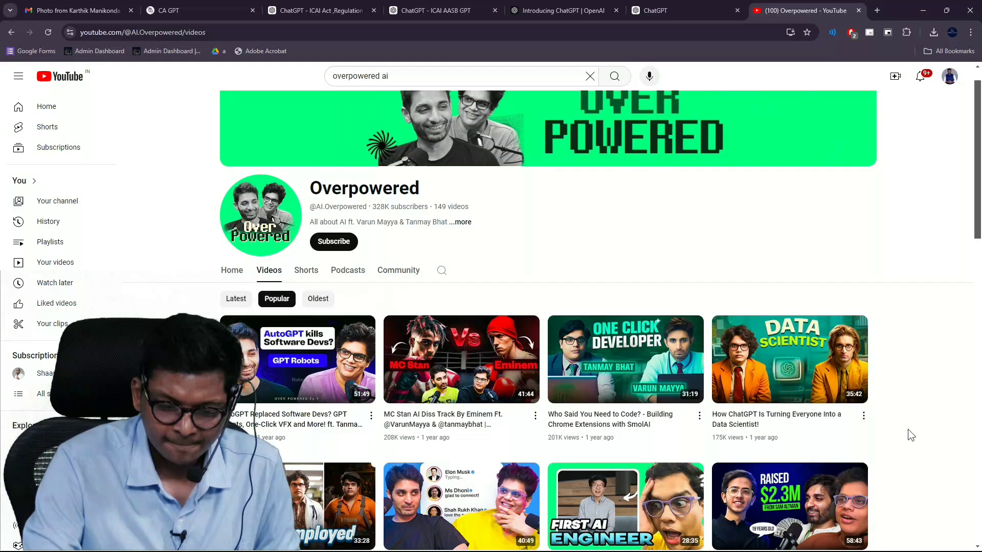
# - Bring up ChatGPT's new chat tab and zoom its content in two levels
pyautogui.click(204, 10)
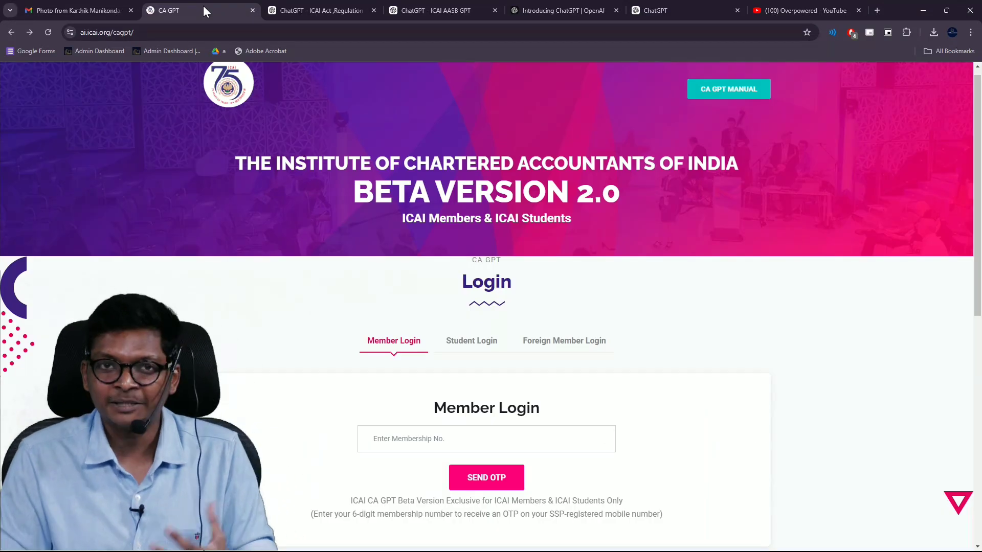
pyautogui.click(665, 15)
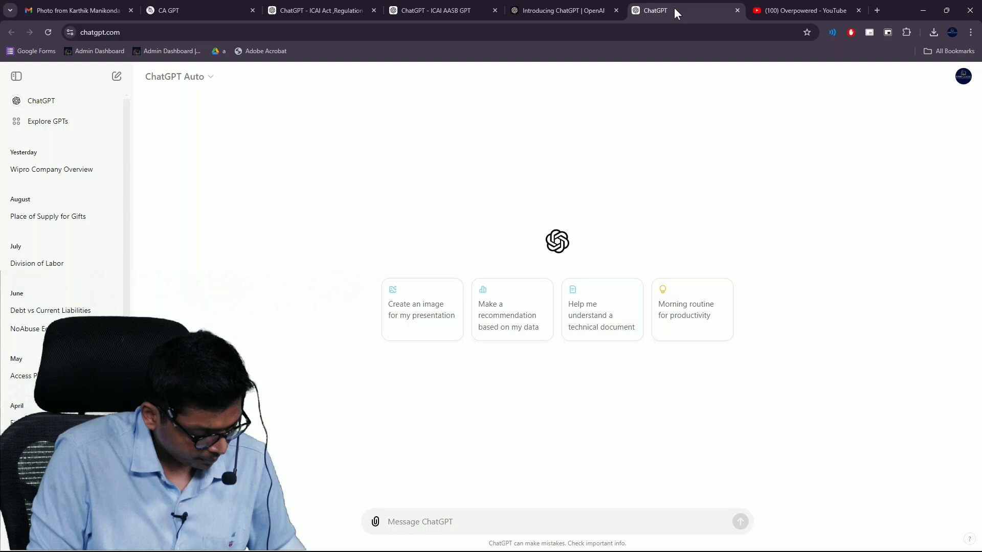
pyautogui.hotkey('ctrl', '+')
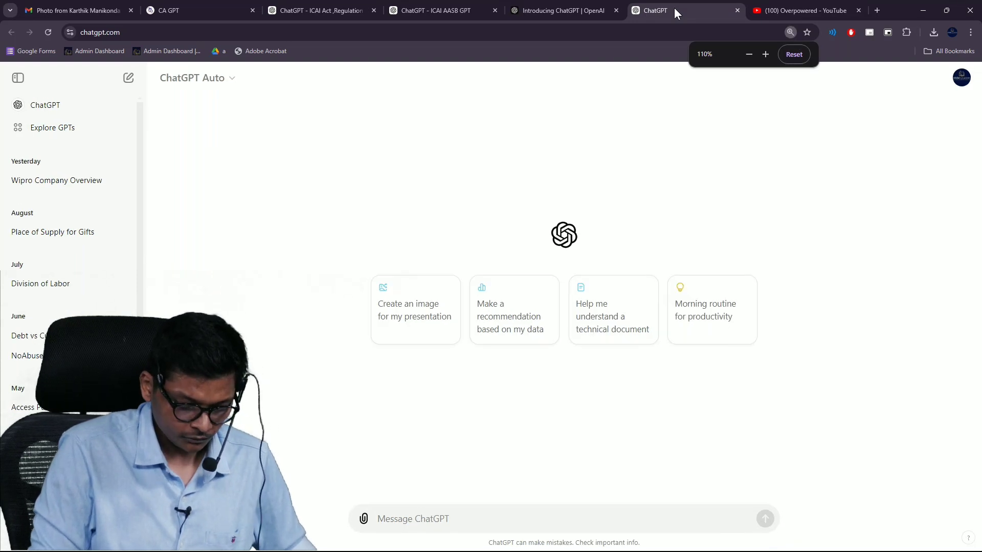
pyautogui.hotkey('ctrl', '+')
pyautogui.hotkey('ctrl', '+')
pyautogui.hotkey('ctrl', '+')
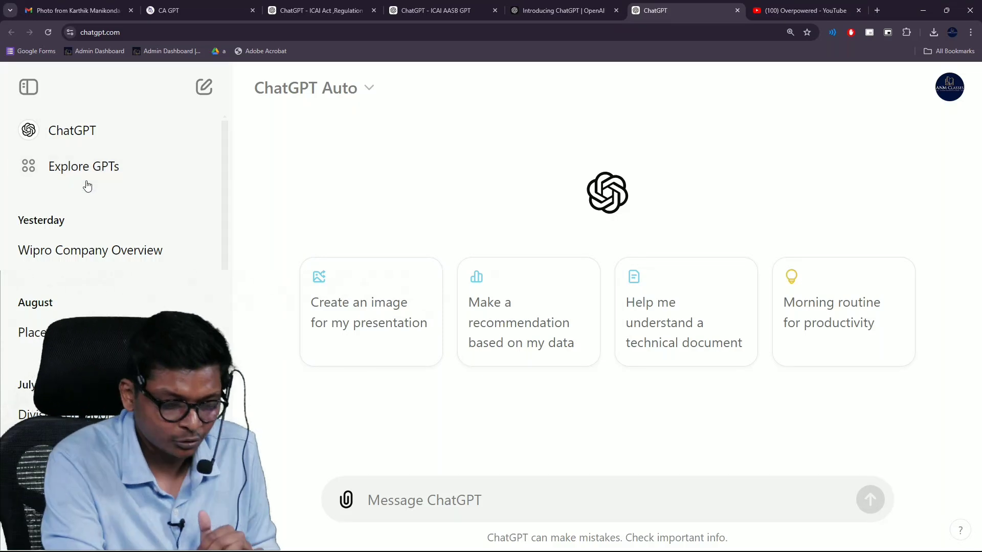
# - Open the Explore GPTs catalogue and zoom the page out two levels
pyautogui.click(107, 167)
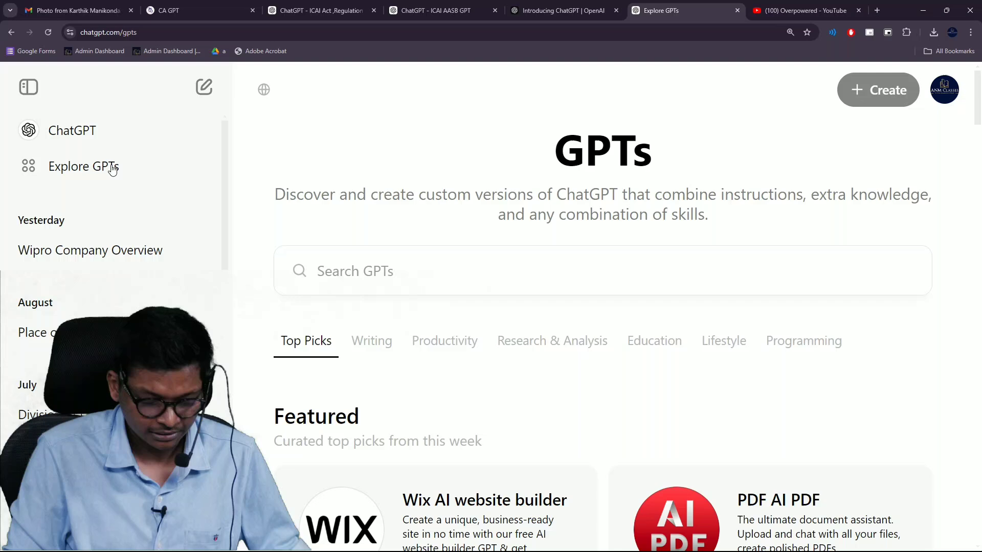
pyautogui.hotkey('ctrl', '-')
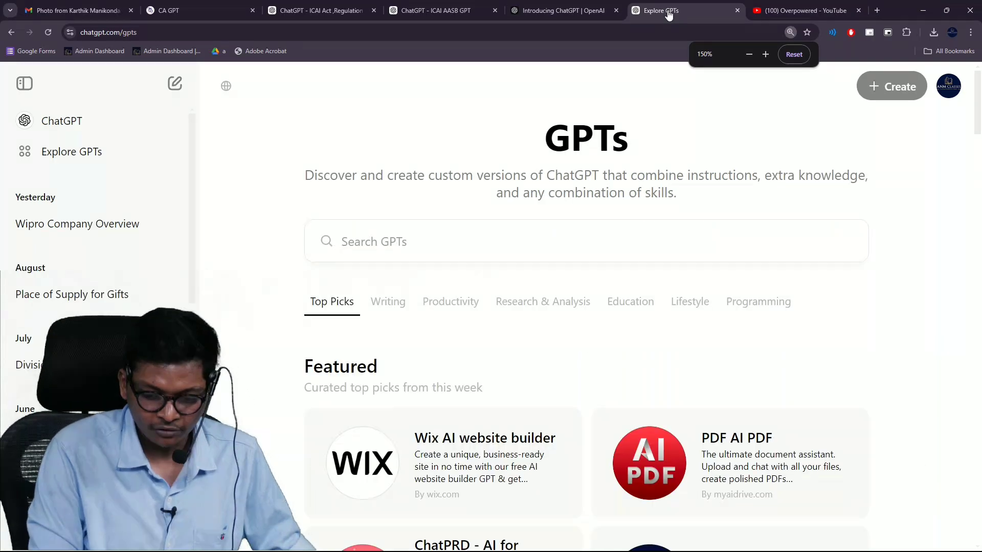
pyautogui.hotkey('ctrl', '-')
pyautogui.scroll(-3, 621, 231)
pyautogui.scroll(-3, 622, 230)
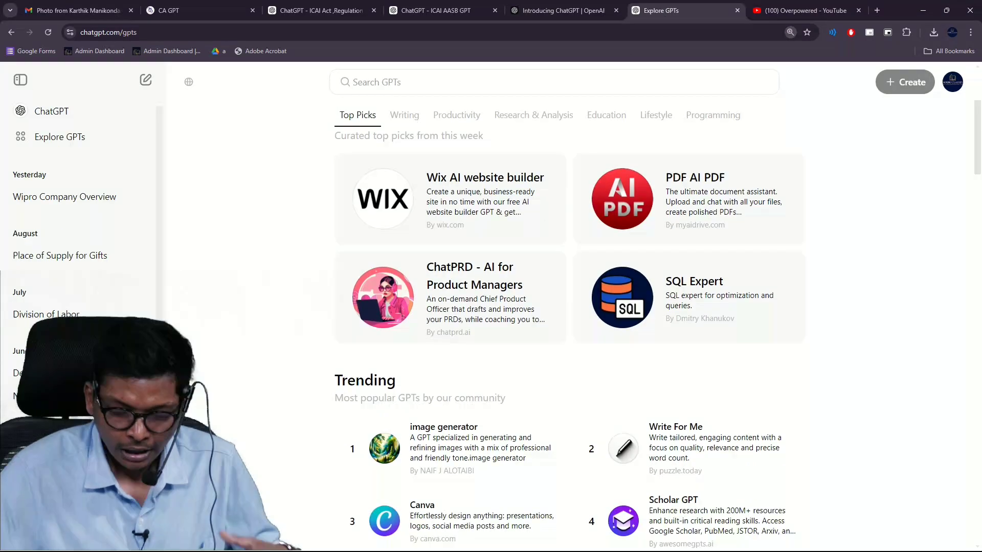
pyautogui.scroll(2, 622, 230)
pyautogui.scroll(-1, 622, 230)
pyautogui.scroll(3, 908, 375)
pyautogui.scroll(2, 908, 374)
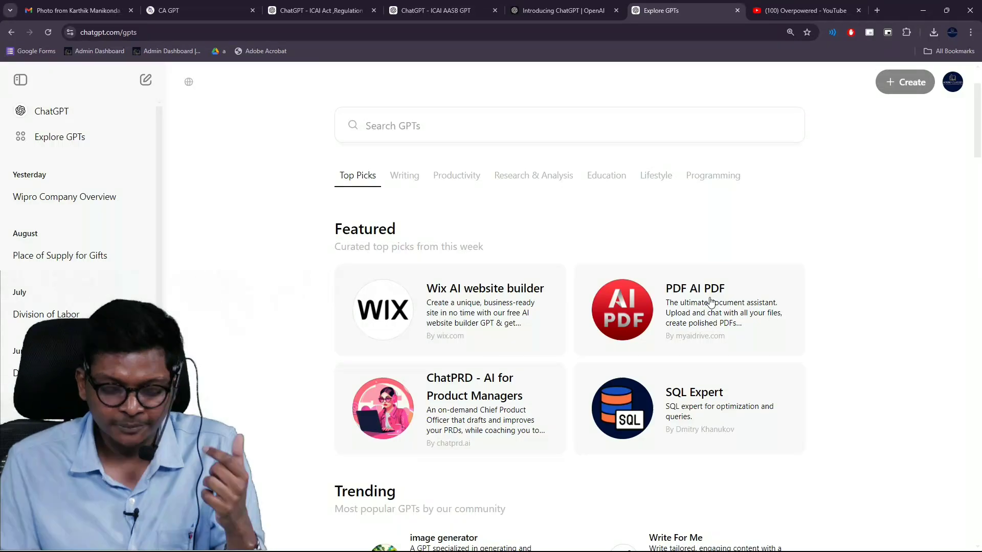
pyautogui.scroll(-5, 885, 280)
pyautogui.scroll(-5, 884, 281)
pyautogui.scroll(1, 570, 306)
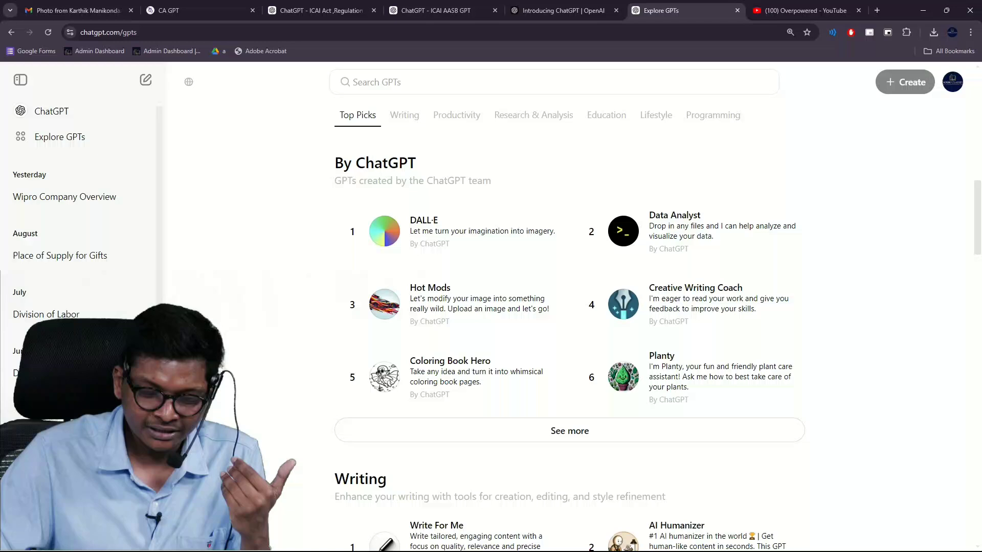
pyautogui.scroll(3, 892, 381)
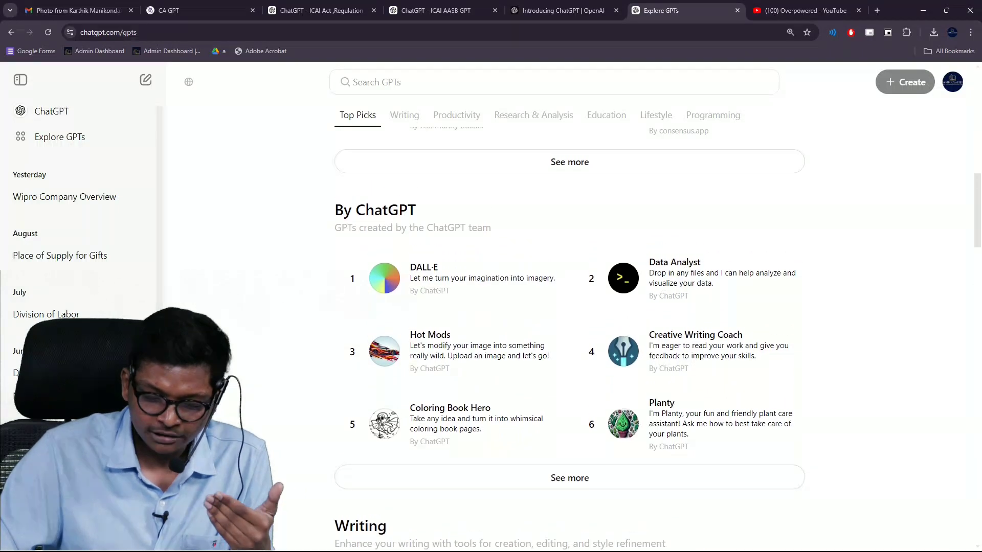
pyautogui.scroll(5, 891, 381)
pyautogui.scroll(5, 892, 380)
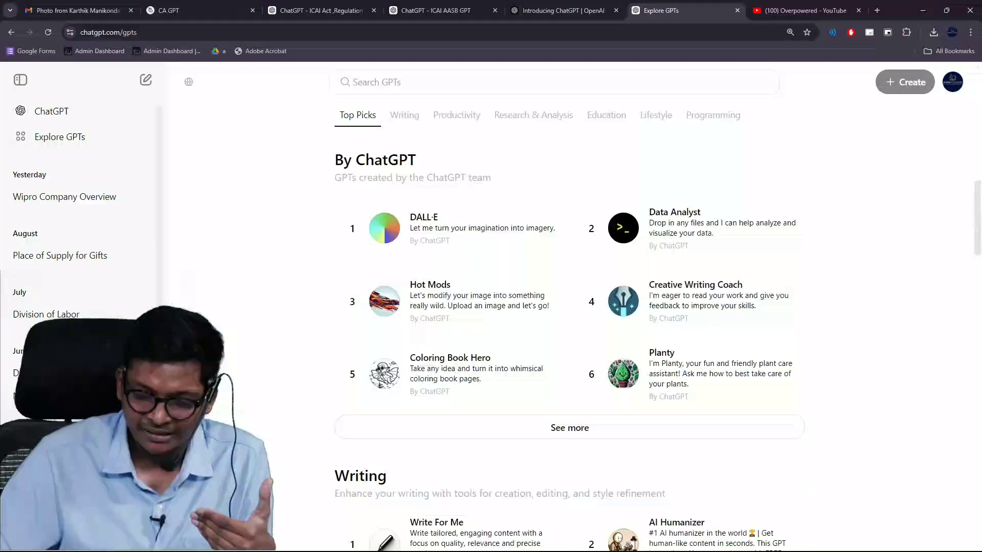
pyautogui.scroll(-1, 880, 349)
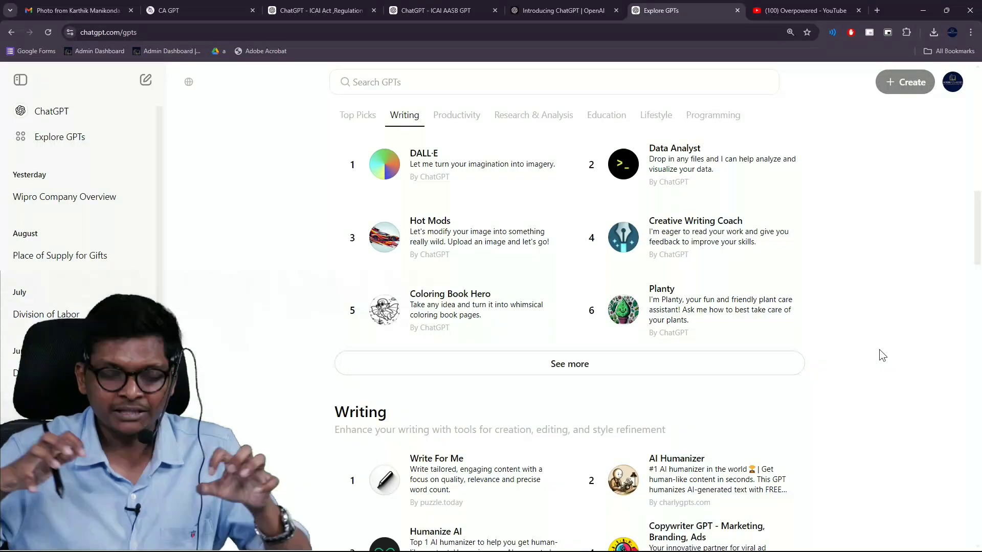
pyautogui.scroll(-3, 879, 350)
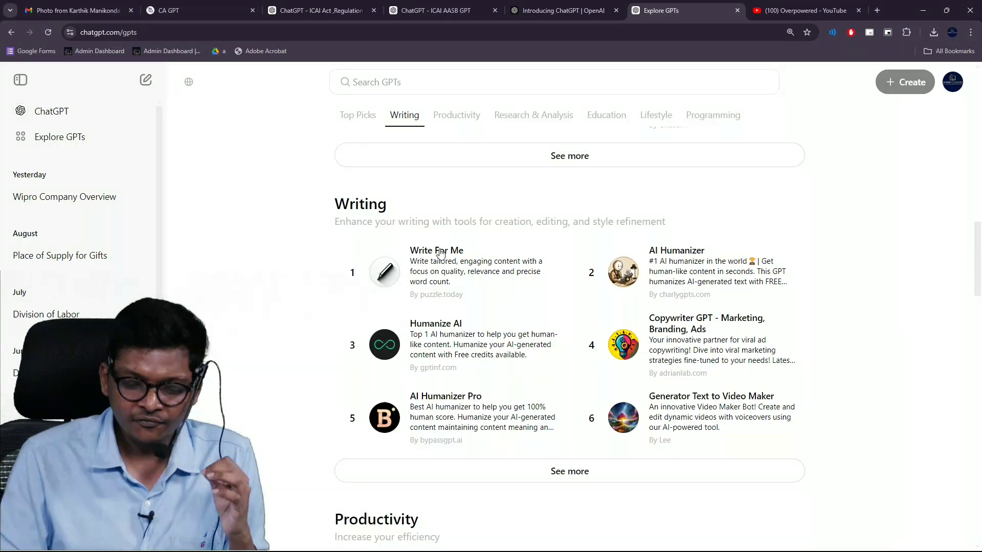
pyautogui.scroll(5, 876, 383)
pyautogui.scroll(5, 877, 384)
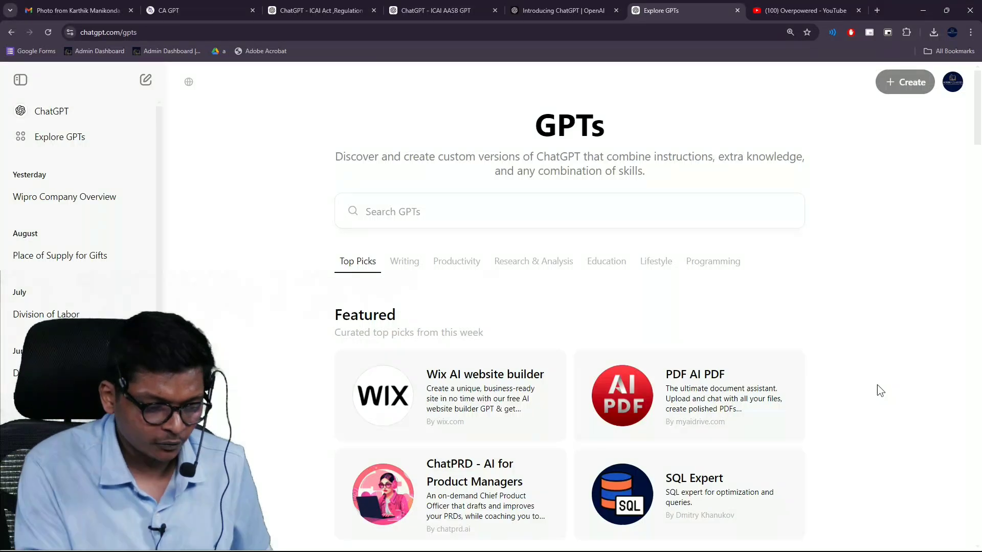
# - In a new chat, request a YouTube video title about AI uses for CA students
pyautogui.click(51, 111)
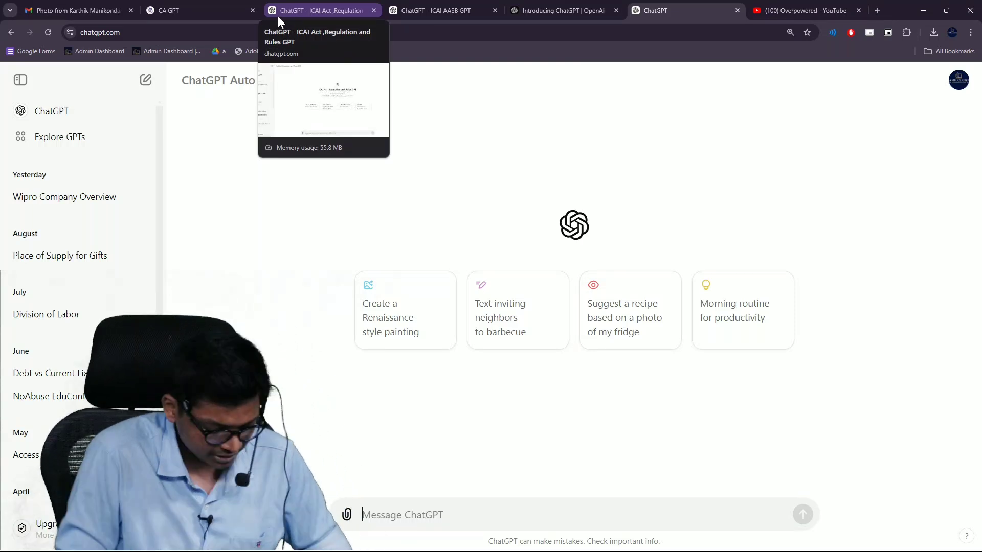
pyautogui.write('Hi')
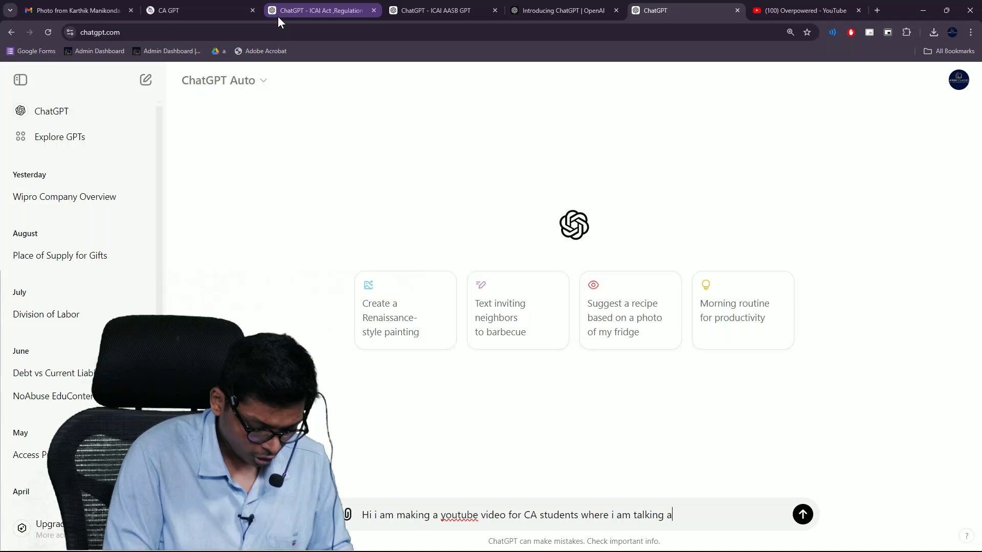
pyautogui.write('i')
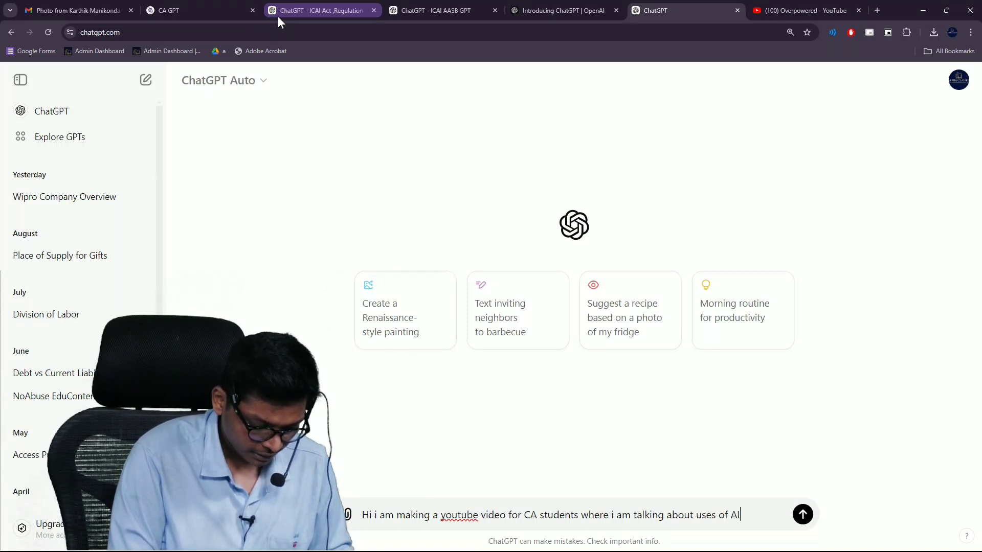
pyautogui.write('t is importan')
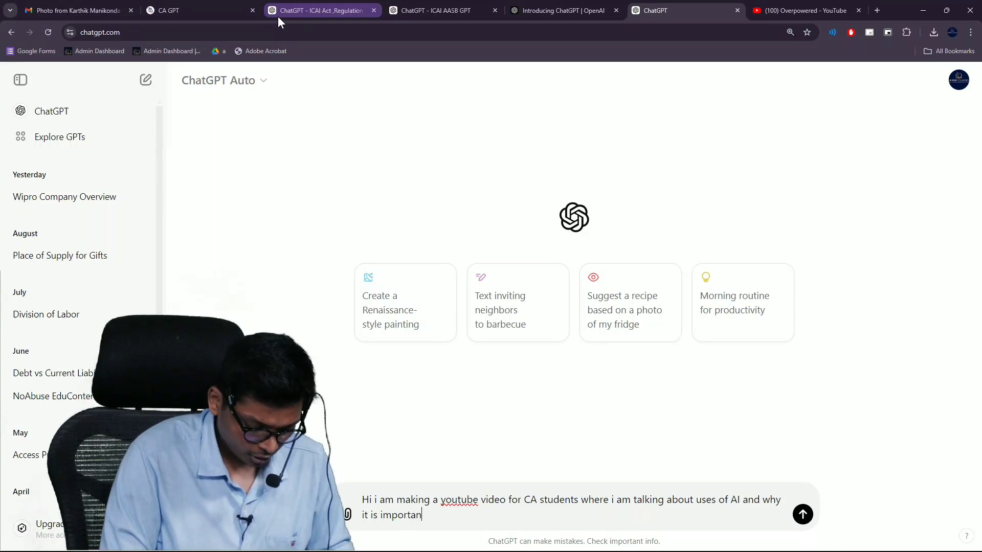
pyautogui.write('t, give me a ')
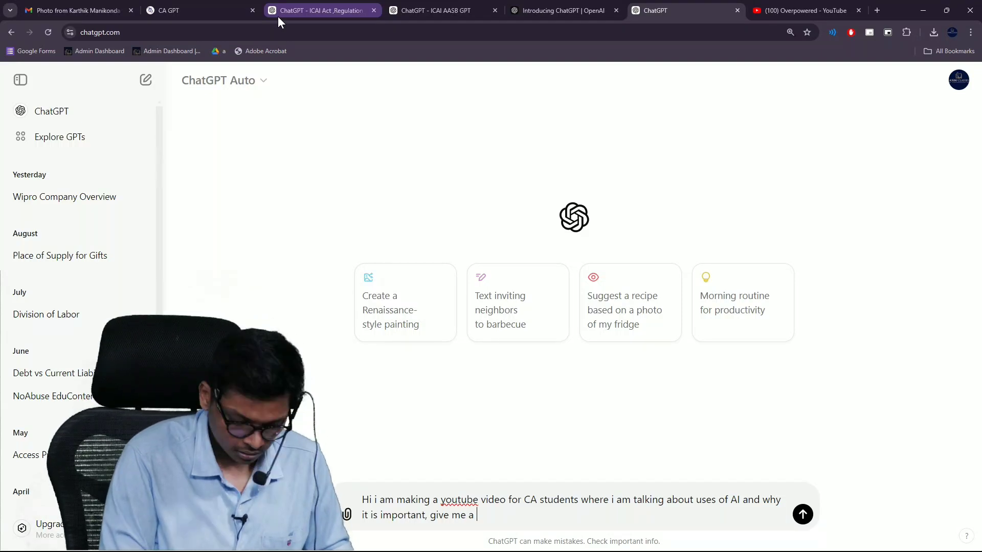
pyautogui.write('suitable title for the video')
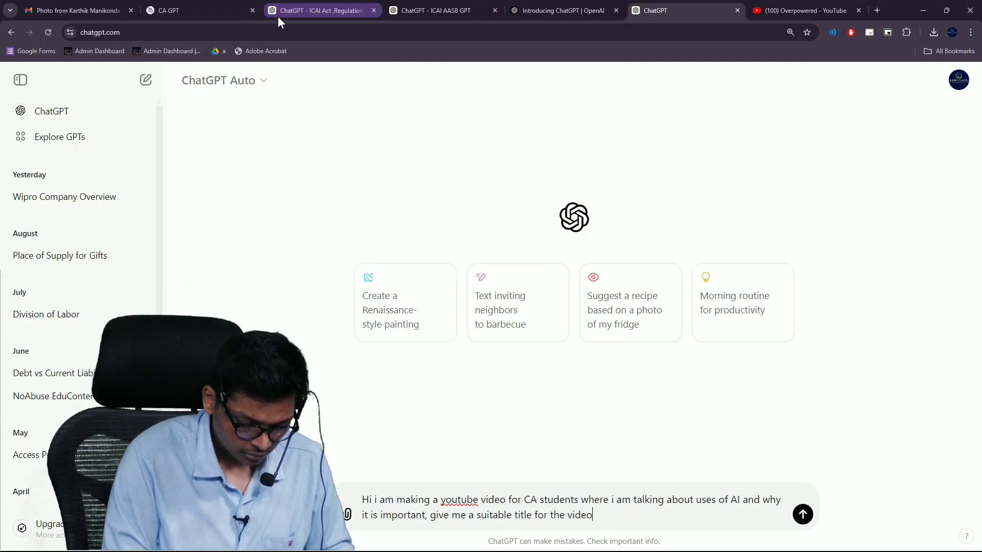
pyautogui.press('Return')
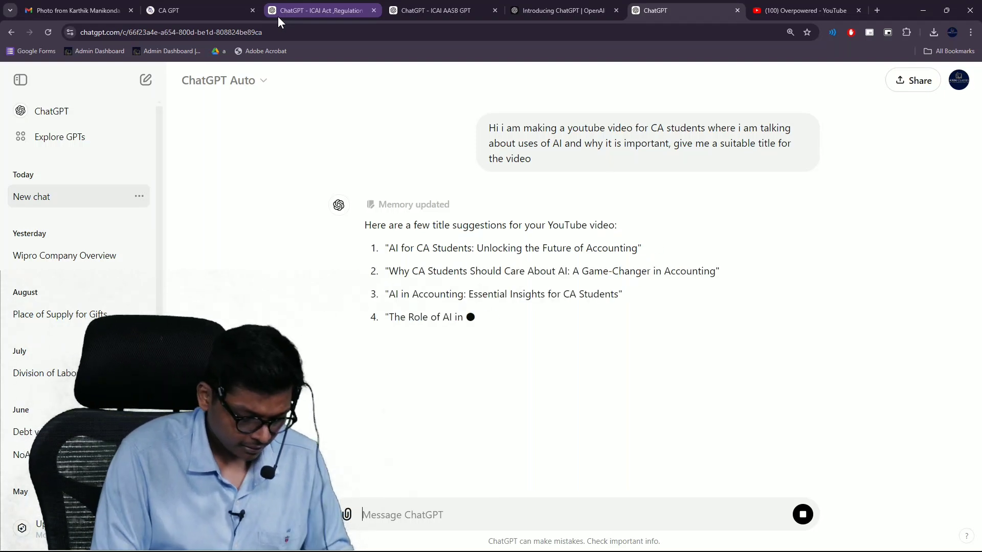
pyautogui.write('make it')
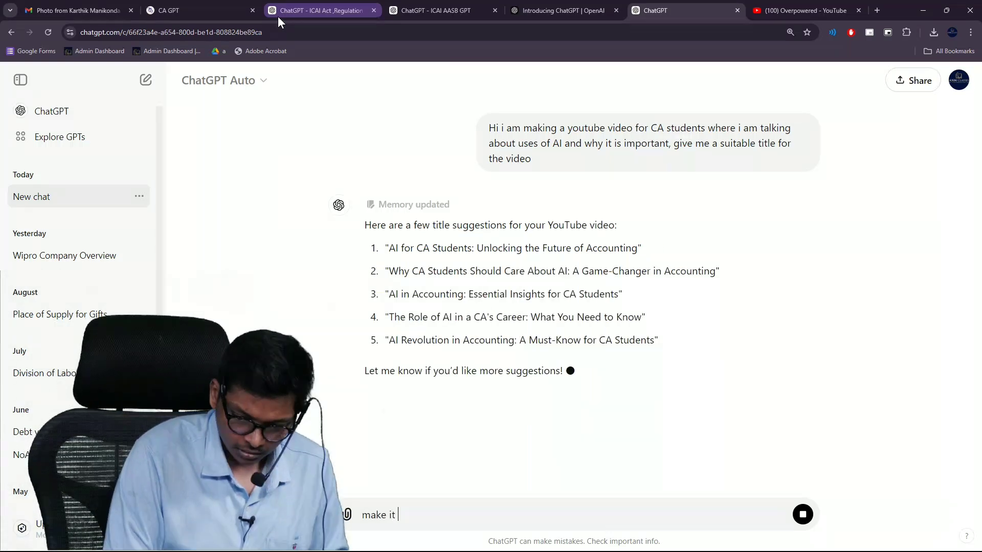
pyautogui.write(' short an')
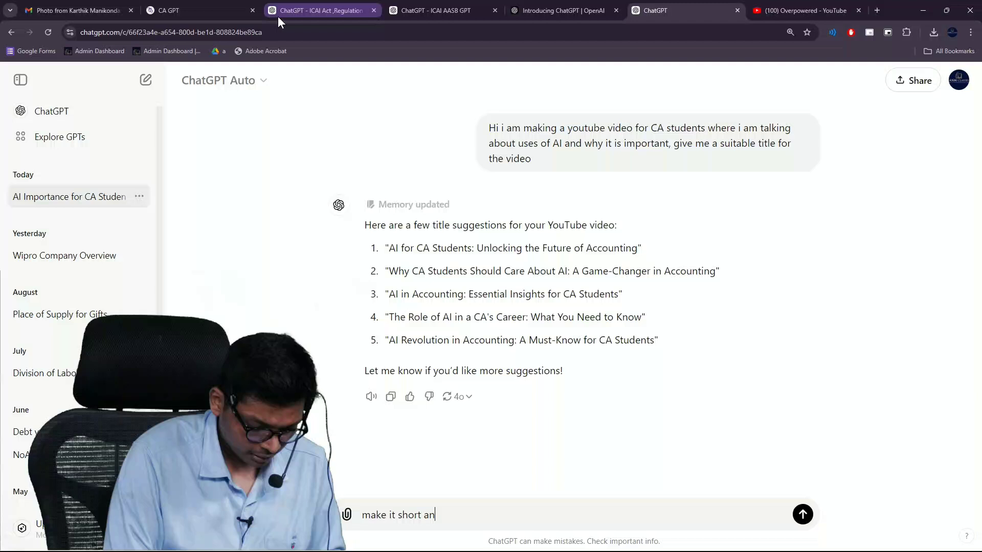
pyautogui.write('d crisp')
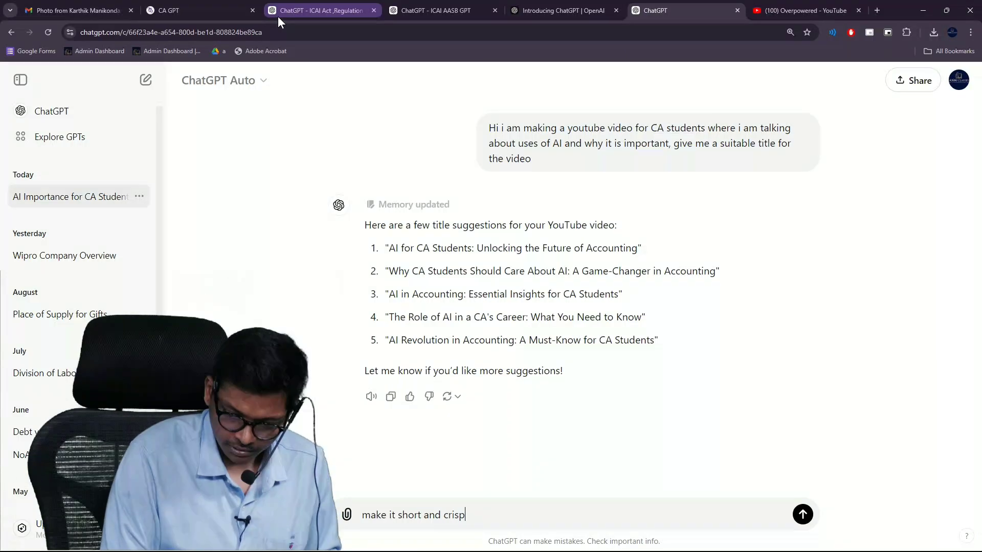
pyautogui.write(' and catchy')
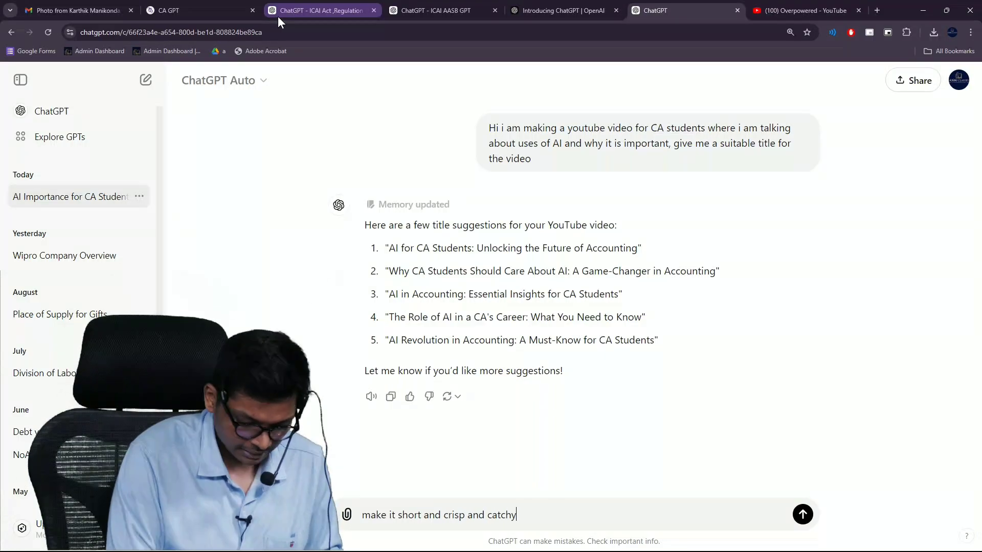
# - Ask ChatGPT to 'make it short and crisp and catchy'
pyautogui.press('Return')
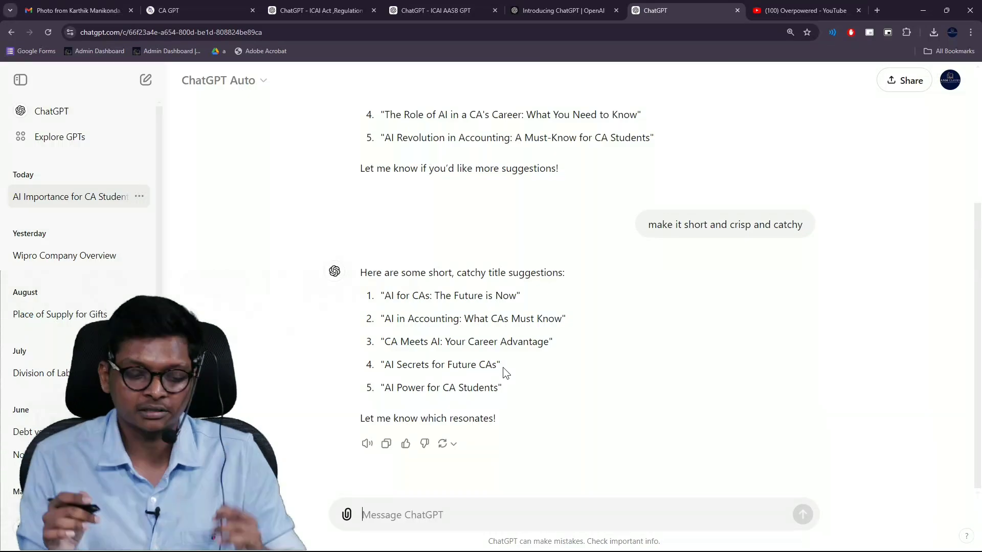
# - Visit the GPT store, then show the Student Login form on the ICAI CA GPT page
pyautogui.click(59, 137)
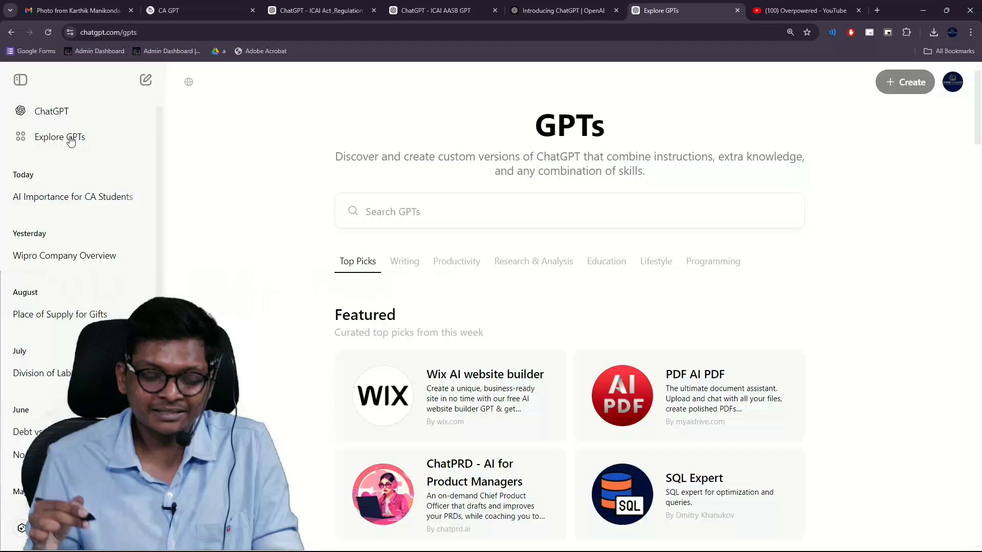
pyautogui.click(190, 10)
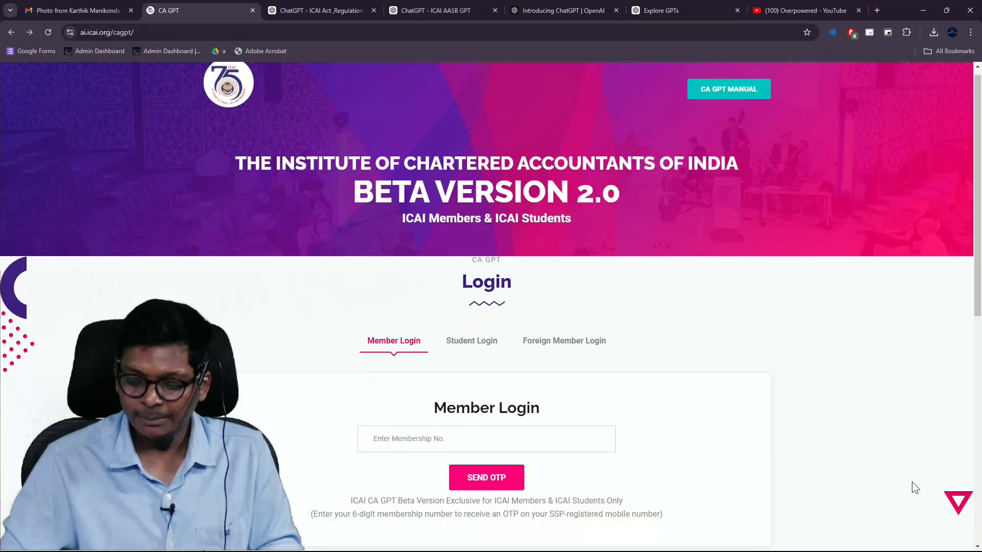
pyautogui.scroll(-2, 914, 488)
pyautogui.scroll(-1, 898, 422)
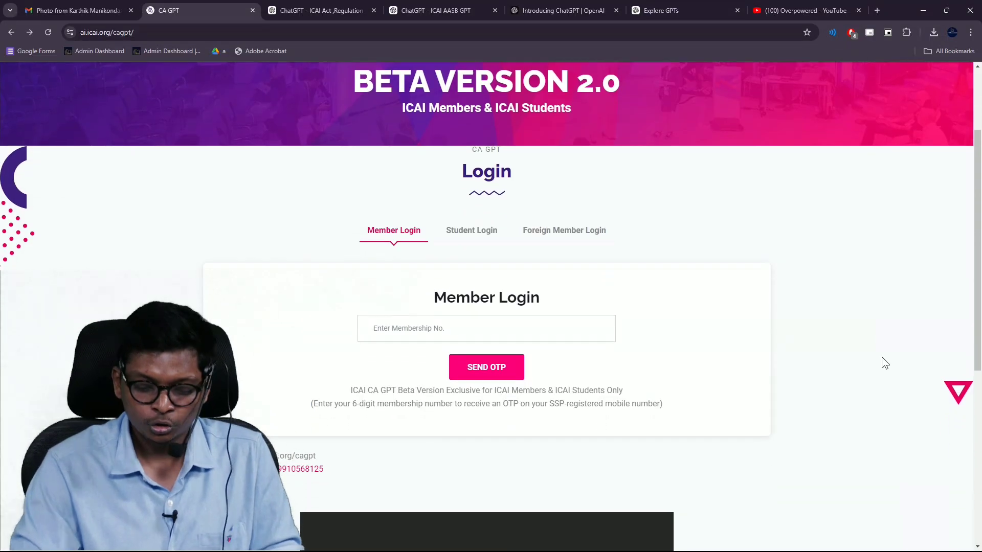
pyautogui.click(471, 231)
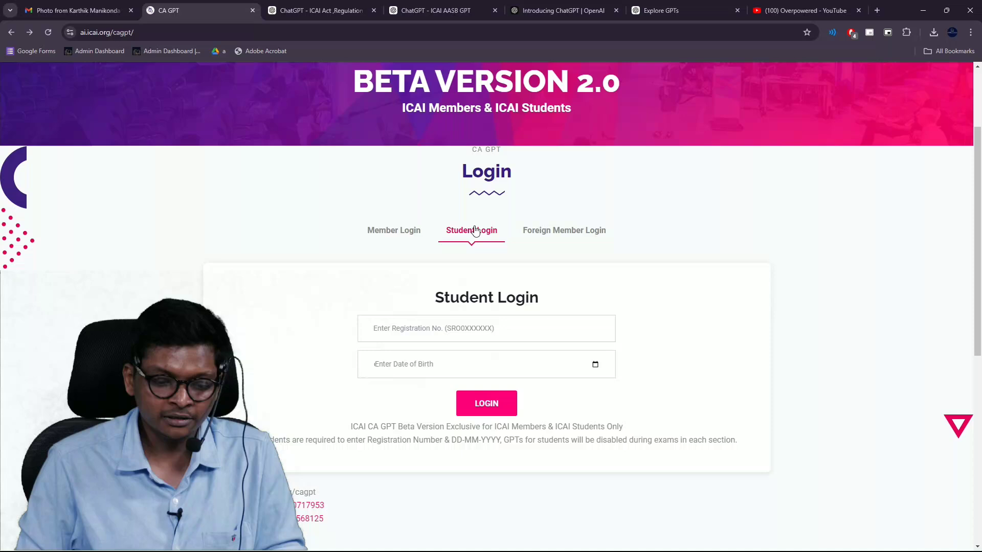
# - Ask the ICAI Act GPT to 'summarise latest amendments in Companies act', then return to the PDF
pyautogui.click(319, 10)
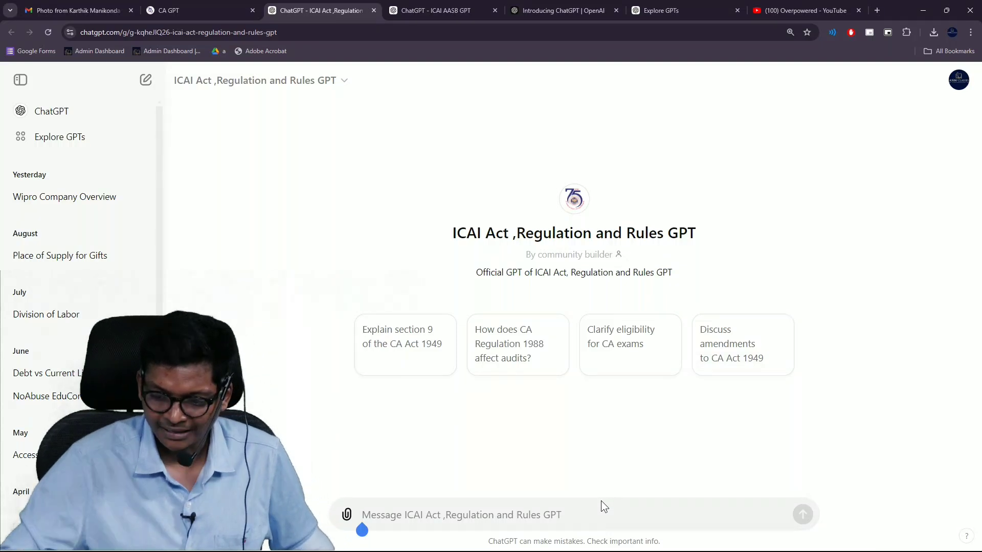
pyautogui.write('E')
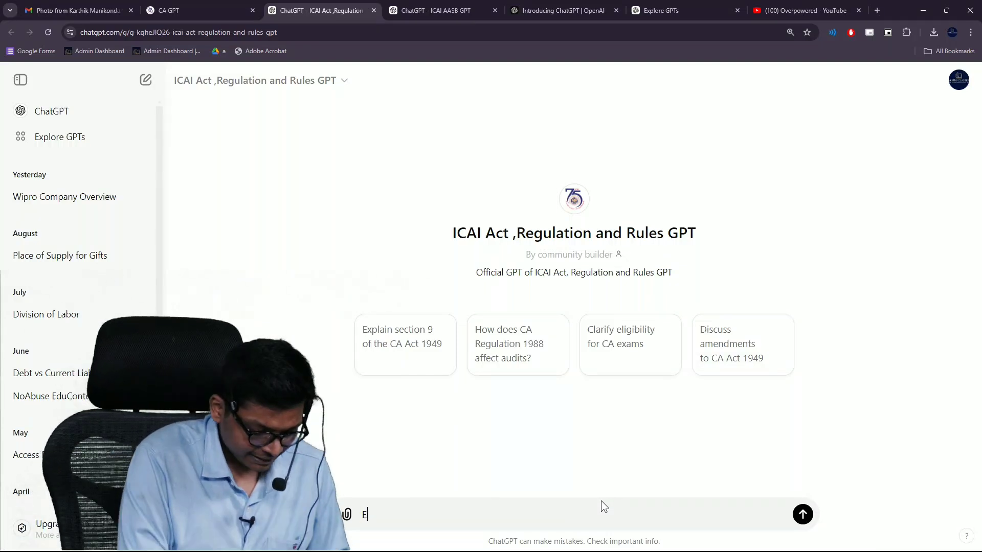
pyautogui.write('xapl')
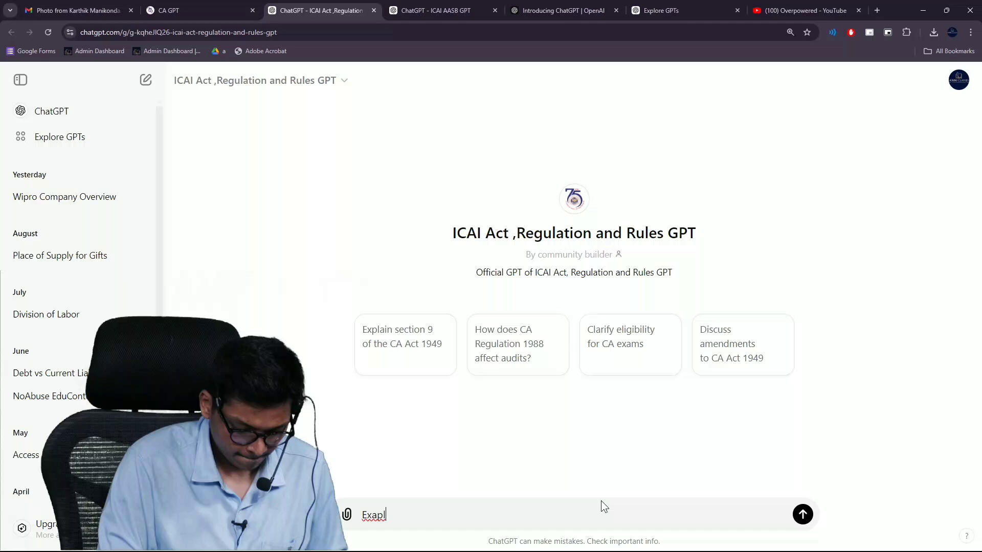
pyautogui.press('BackSpace')
pyautogui.press('BackSpace')
pyautogui.press('BackSpace')
pyautogui.press('BackSpace')
pyautogui.press('BackSpace')
pyautogui.write('su')
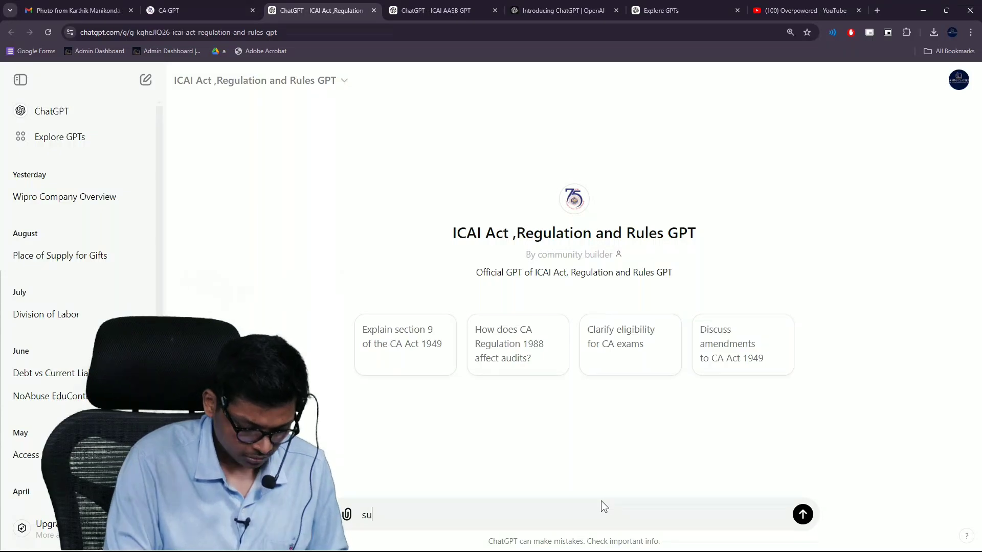
pyautogui.write('mmarise')
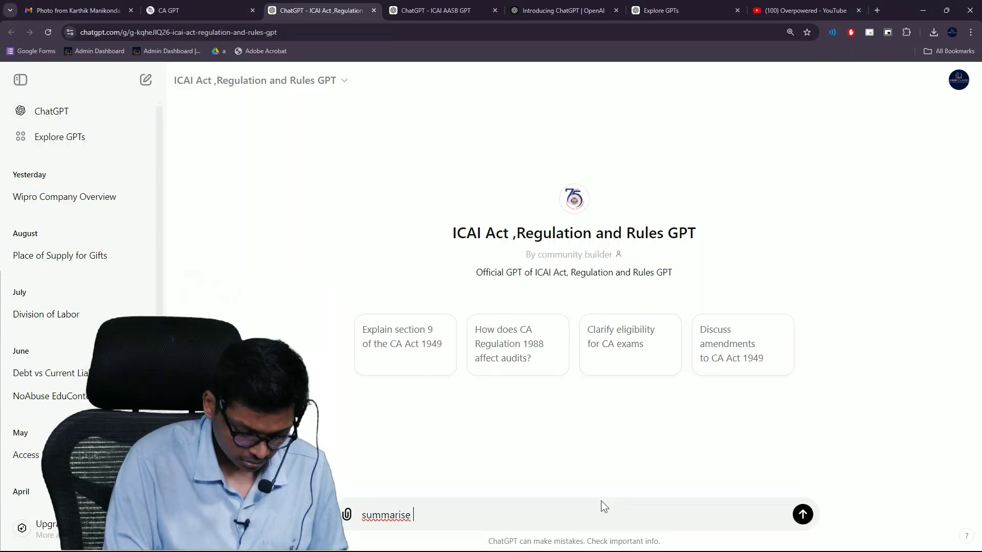
pyautogui.write(' latest am')
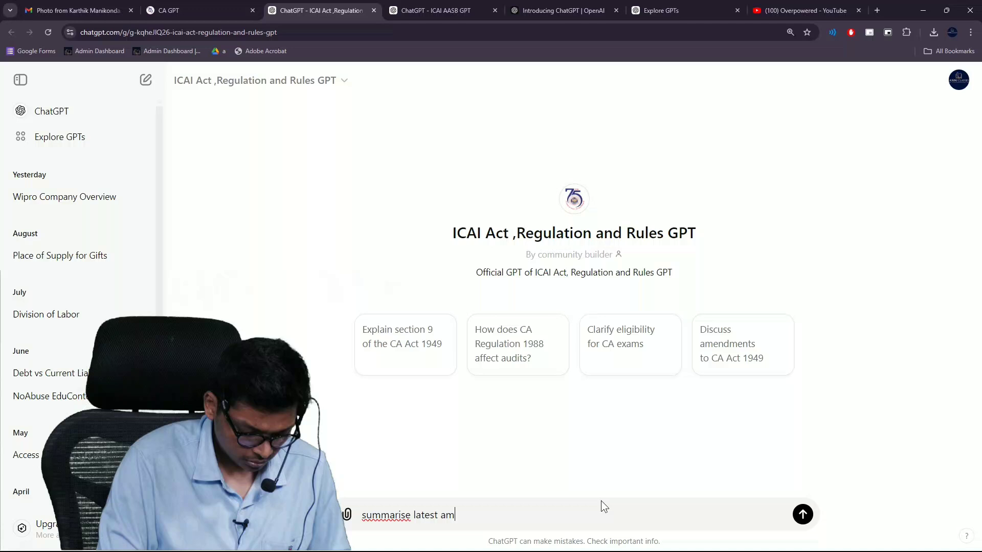
pyautogui.write('endments')
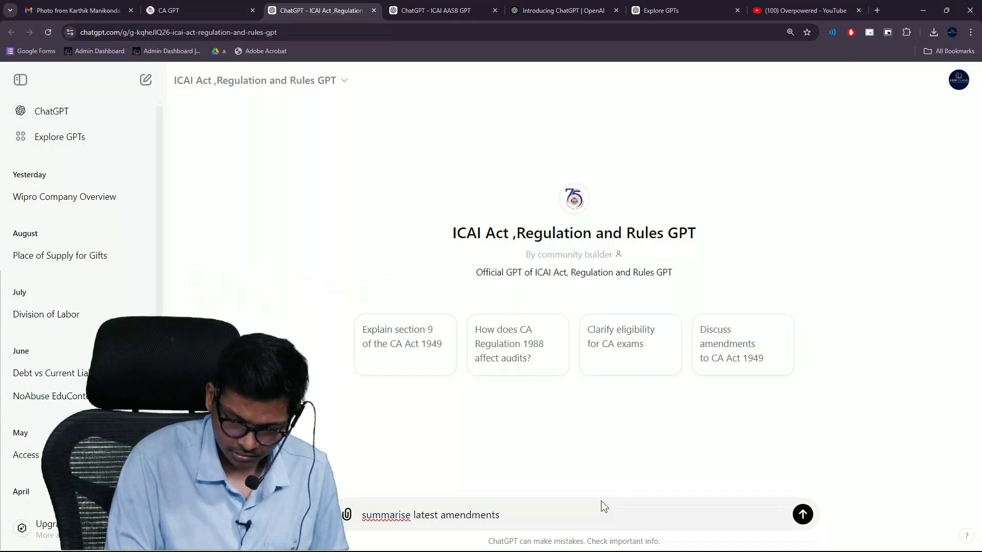
pyautogui.write(' in Com[pa')
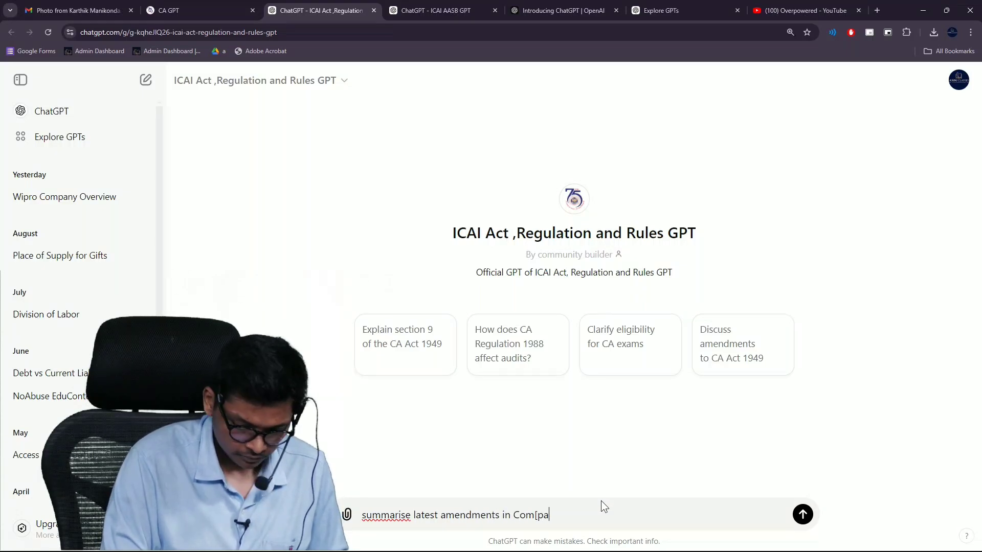
pyautogui.press('BackSpace')
pyautogui.press('BackSpace')
pyautogui.press('BackSpace')
pyautogui.write('panies act')
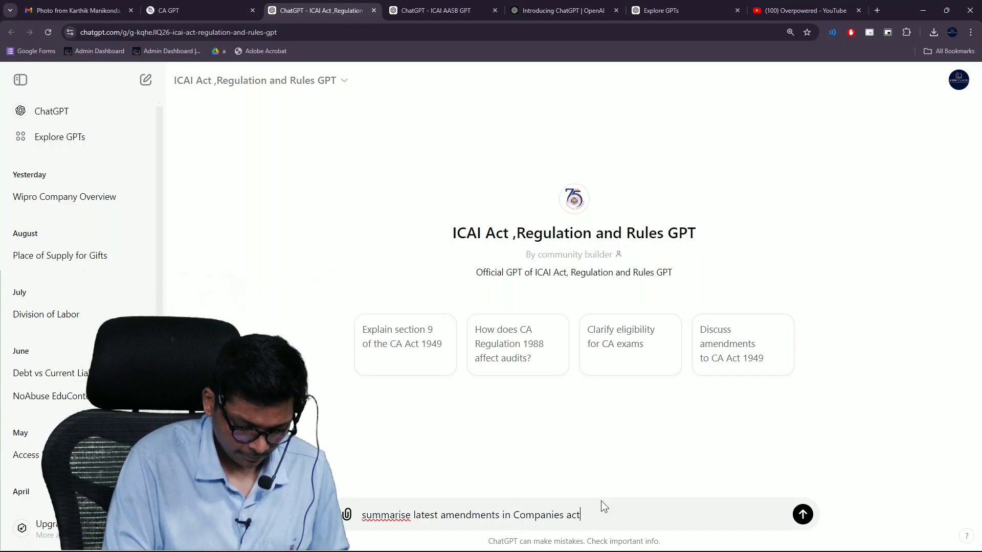
pyautogui.press('Return')
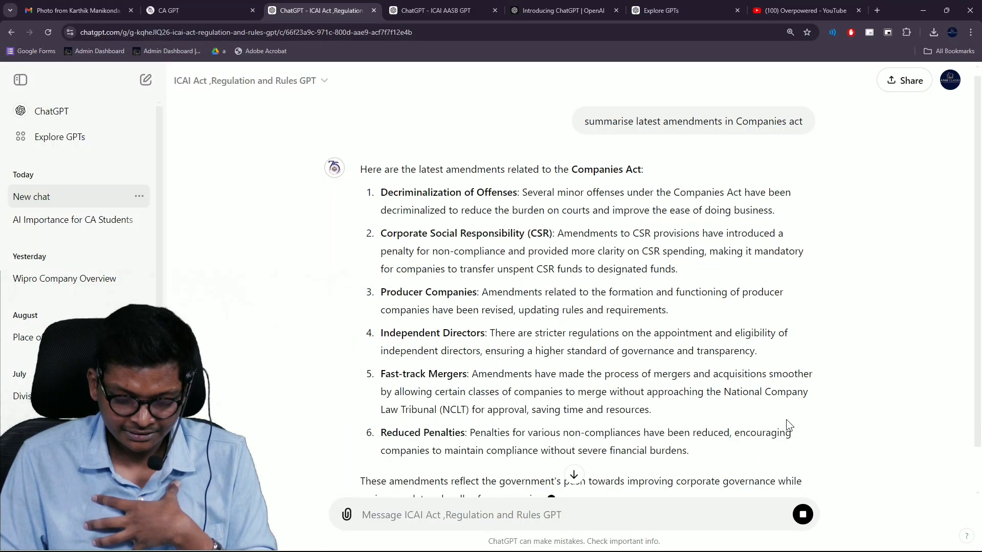
pyautogui.scroll(2, 583, 292)
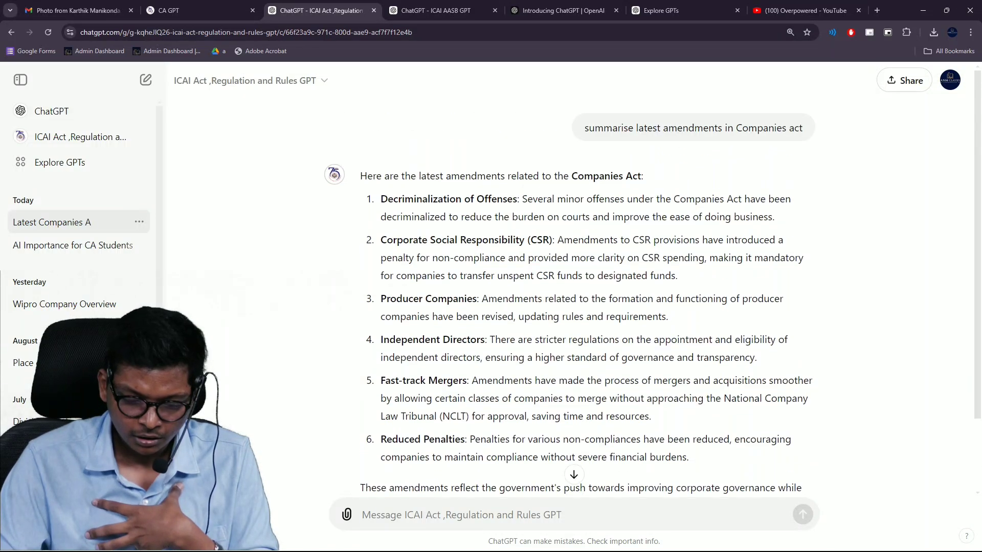
pyautogui.scroll(-2, 583, 292)
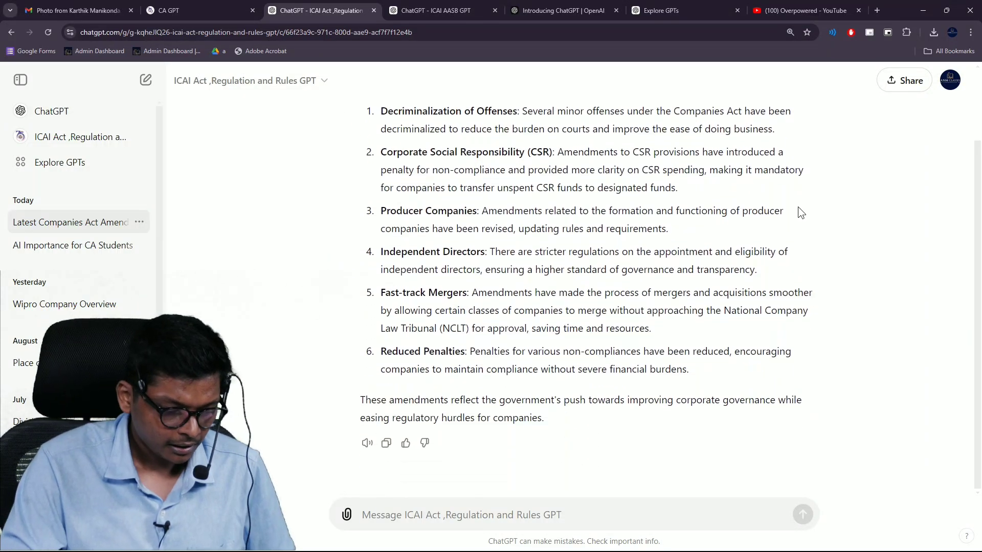
pyautogui.scroll(1, 798, 206)
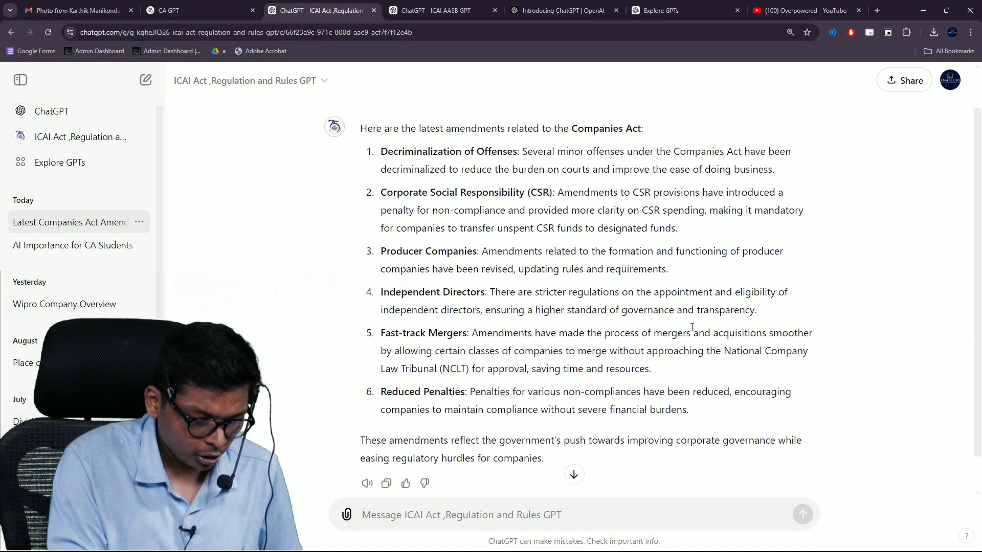
pyautogui.scroll(1, 693, 328)
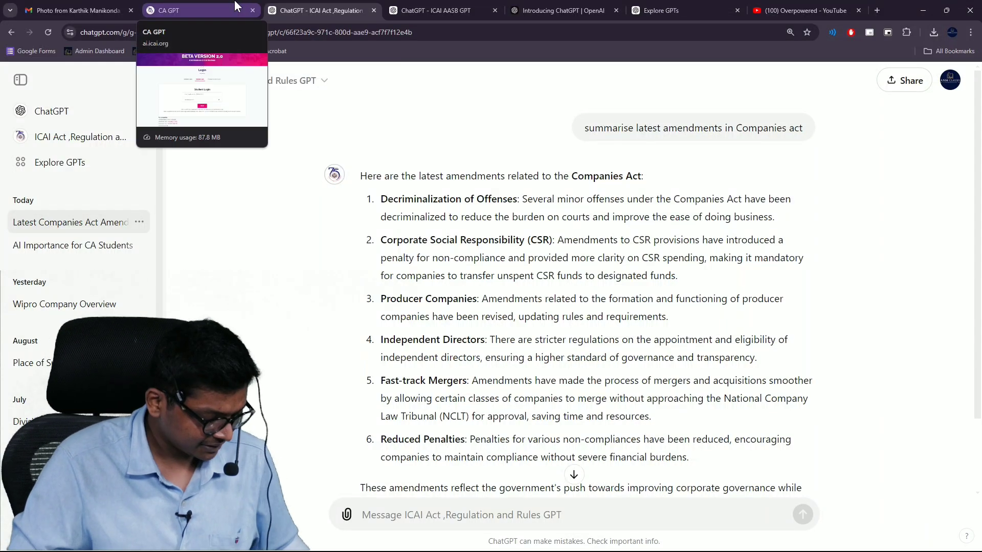
pyautogui.hotkey('alt', 'Tab')
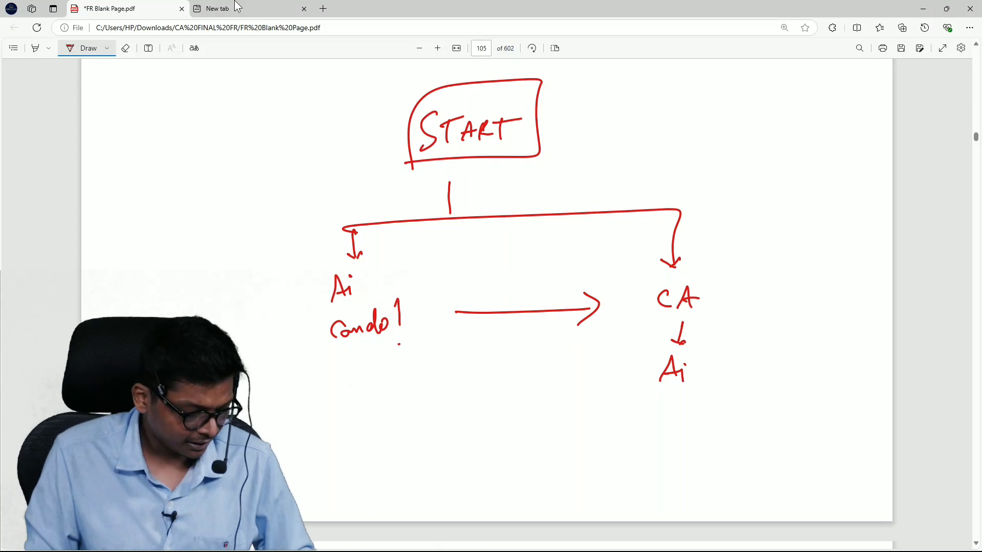
# - Back in the PDF, write Co-Pilot and sketch gemini's boxed text block
pyautogui.hotkey('alt', 'Tab')
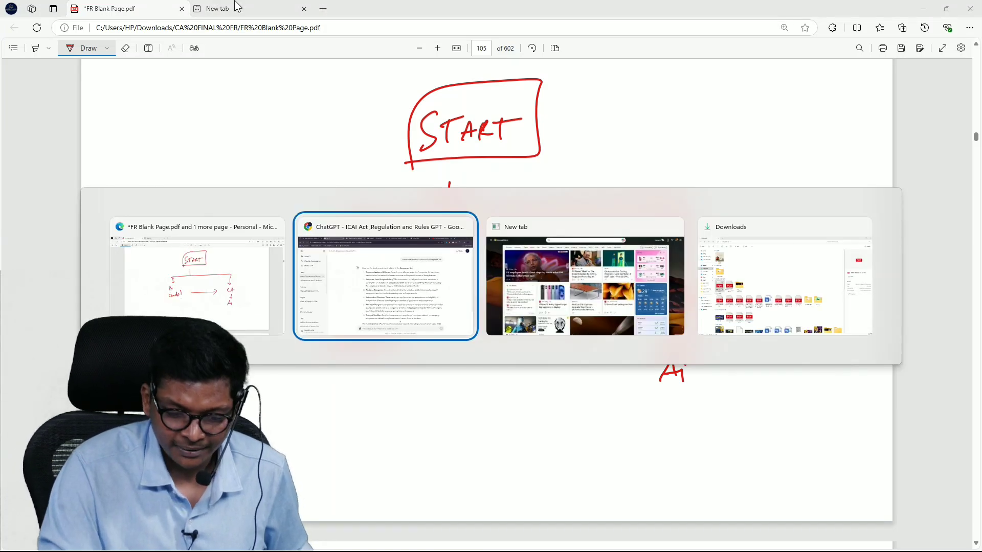
pyautogui.hotkey('alt', 'Tab')
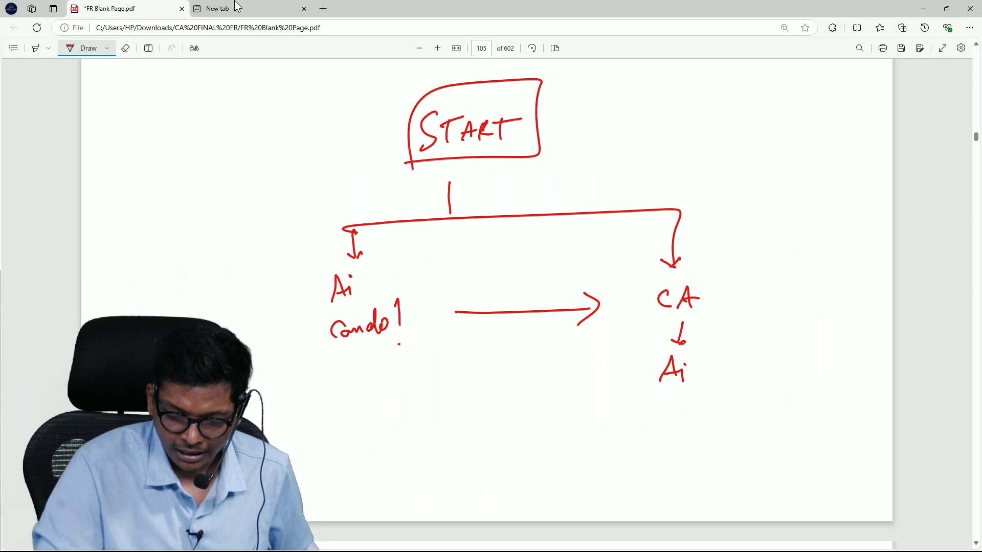
pyautogui.scroll(-5, 938, 236)
pyautogui.scroll(-2, 925, 208)
pyautogui.moveTo(351, 201); pyautogui.dragTo(360, 223)
pyautogui.moveTo(370, 217); pyautogui.dragTo(382, 216)
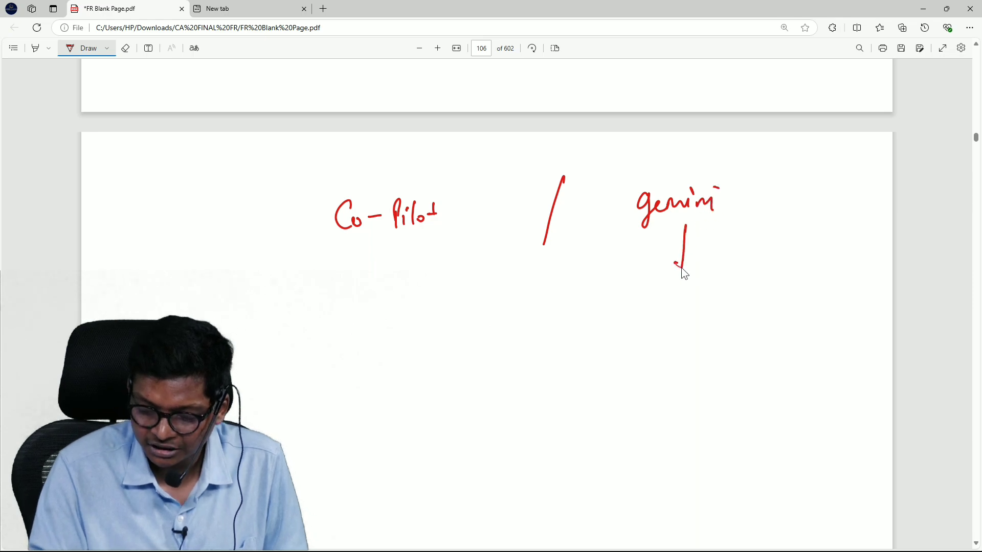
pyautogui.moveTo(586, 419)
pyautogui.mouseDown()
pyautogui.moveTo(607, 292)
pyautogui.moveTo(801, 361)
pyautogui.moveTo(614, 432)
pyautogui.mouseUp()
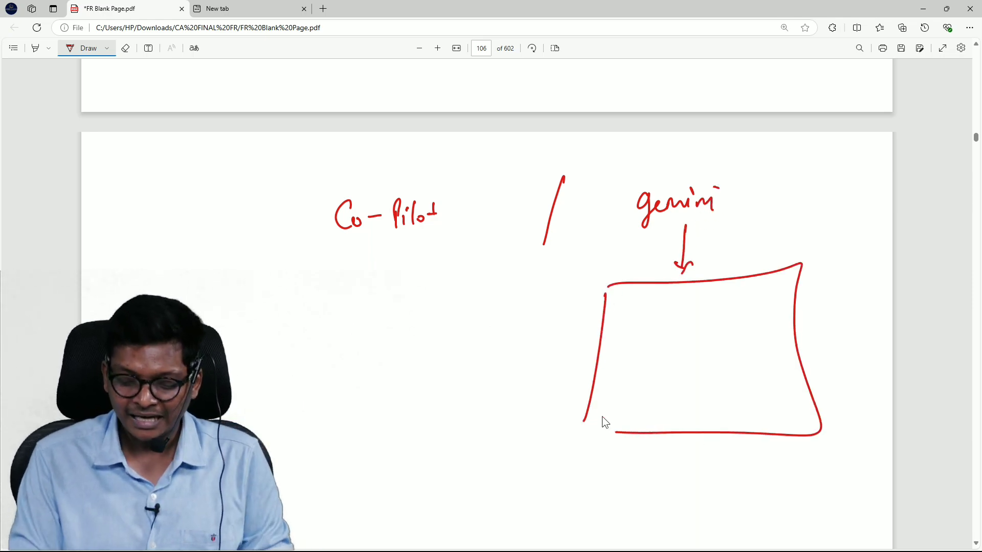
pyautogui.moveTo(622, 299)
pyautogui.mouseDown()
pyautogui.moveTo(782, 314)
pyautogui.moveTo(776, 341)
pyautogui.mouseUp()
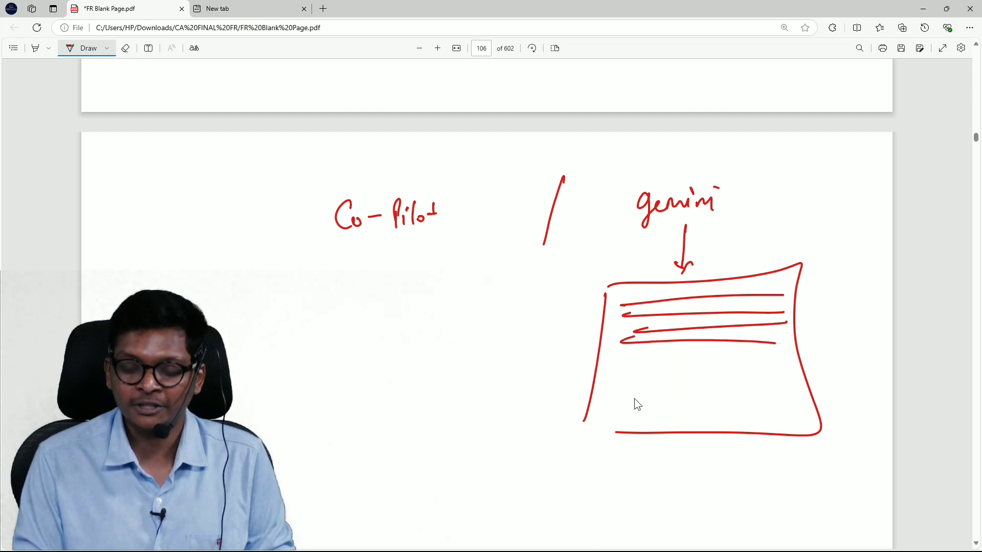
pyautogui.moveTo(625, 398)
pyautogui.mouseDown()
pyautogui.moveTo(720, 403)
pyautogui.moveTo(629, 421)
pyautogui.mouseUp()
pyautogui.moveTo(650, 386); pyautogui.dragTo(788, 378)
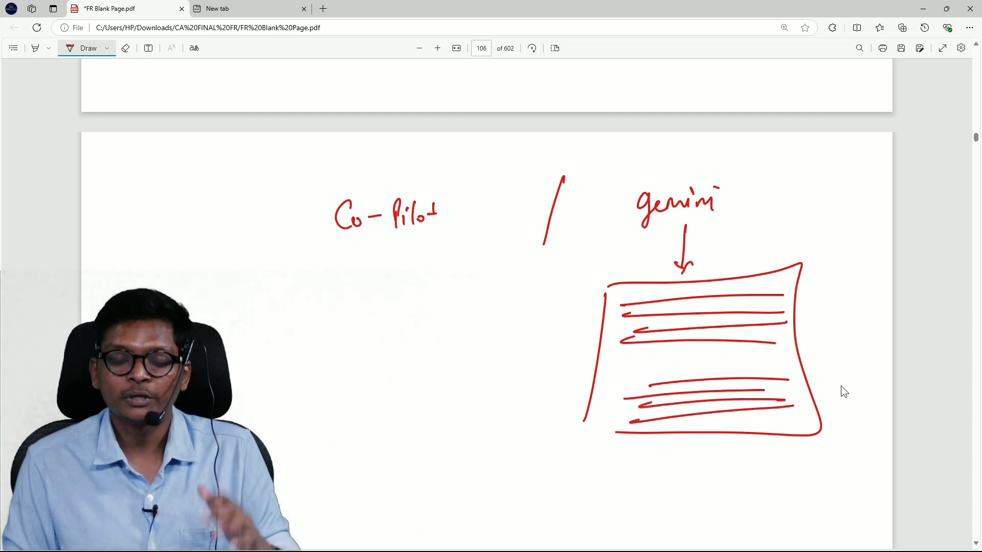
# - Box Co-Pilot and draw its path through ICAI to a circled Summary Note
pyautogui.moveTo(323, 254)
pyautogui.mouseDown()
pyautogui.moveTo(480, 246)
pyautogui.moveTo(322, 250)
pyautogui.mouseUp()
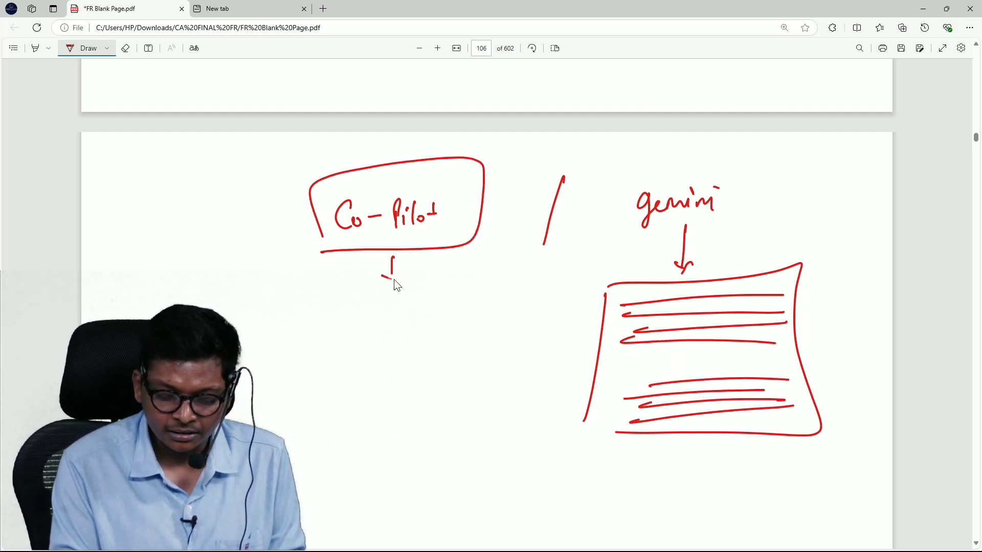
pyautogui.moveTo(416, 342)
pyautogui.mouseDown()
pyautogui.moveTo(399, 352)
pyautogui.moveTo(436, 371)
pyautogui.mouseUp()
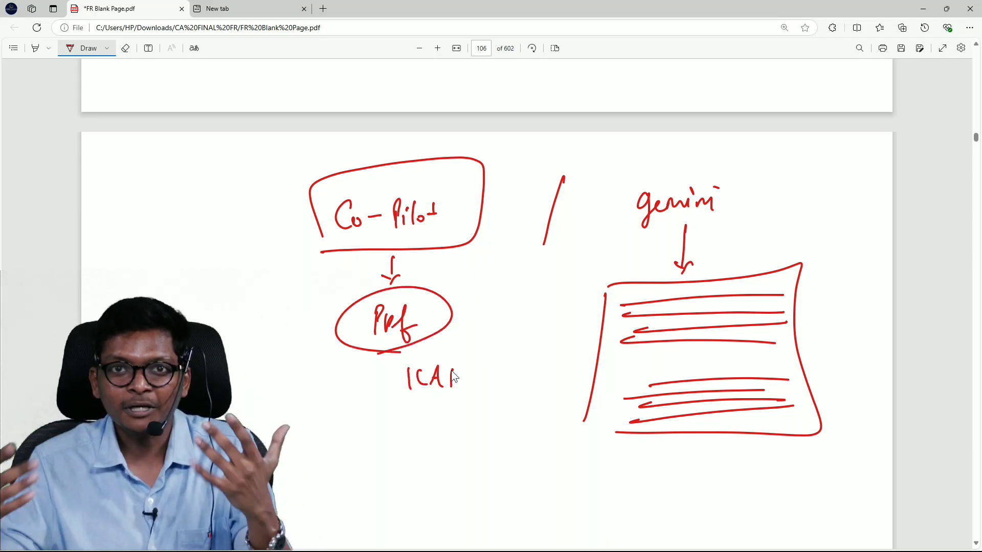
pyautogui.moveTo(426, 401)
pyautogui.mouseDown()
pyautogui.moveTo(428, 419)
pyautogui.moveTo(387, 452)
pyautogui.mouseUp()
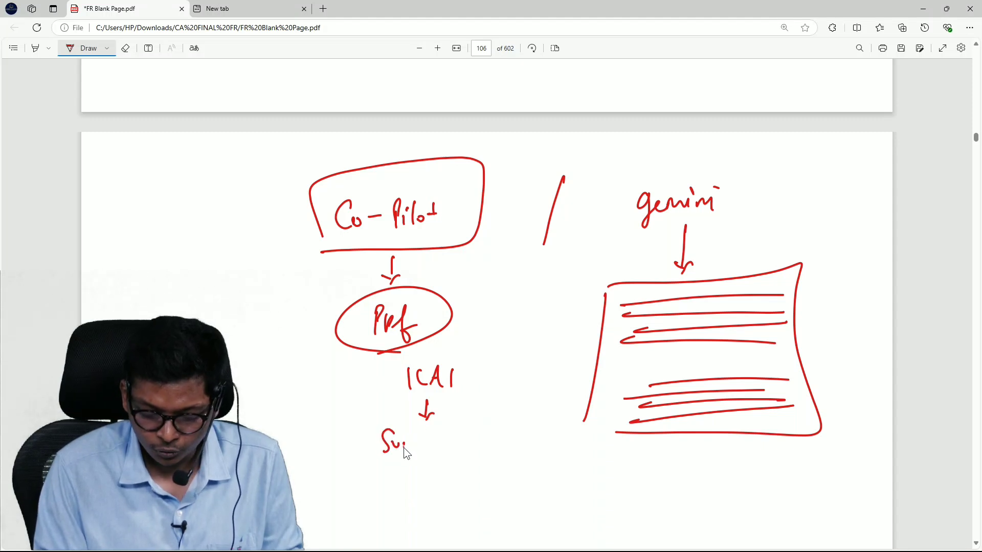
pyautogui.moveTo(458, 444); pyautogui.dragTo(453, 460)
pyautogui.moveTo(487, 453); pyautogui.dragTo(506, 442)
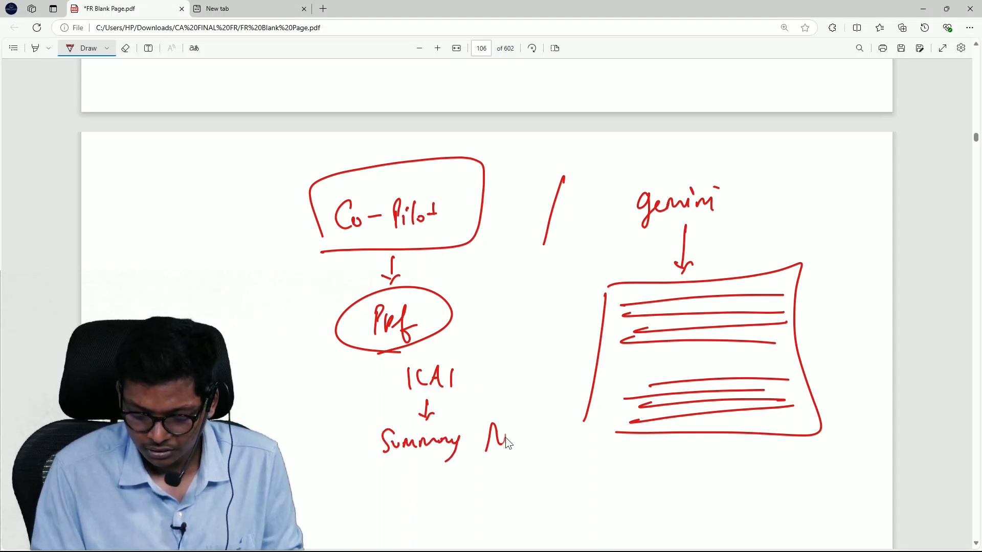
pyautogui.moveTo(584, 418)
pyautogui.mouseDown()
pyautogui.moveTo(334, 454)
pyautogui.moveTo(583, 426)
pyautogui.mouseUp()
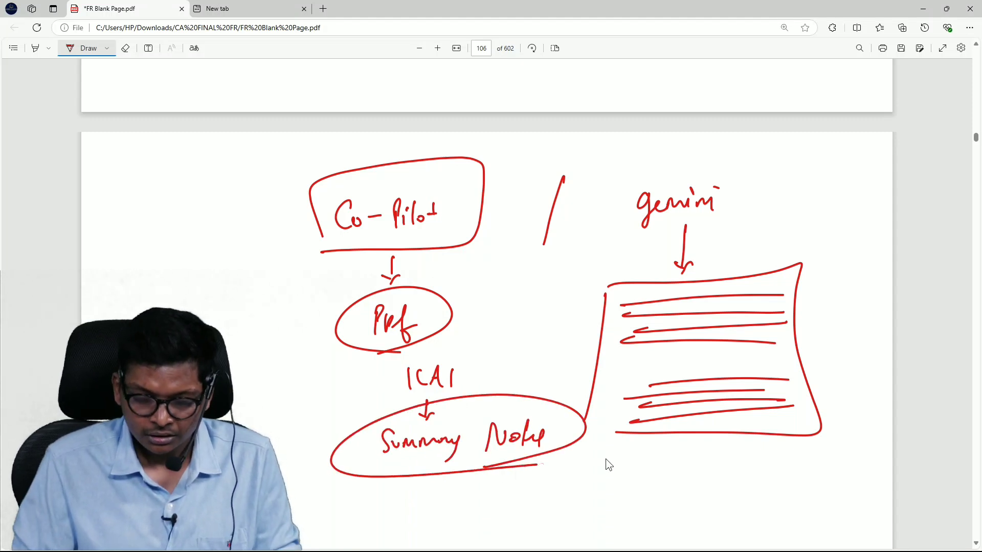
pyautogui.scroll(-1, 606, 458)
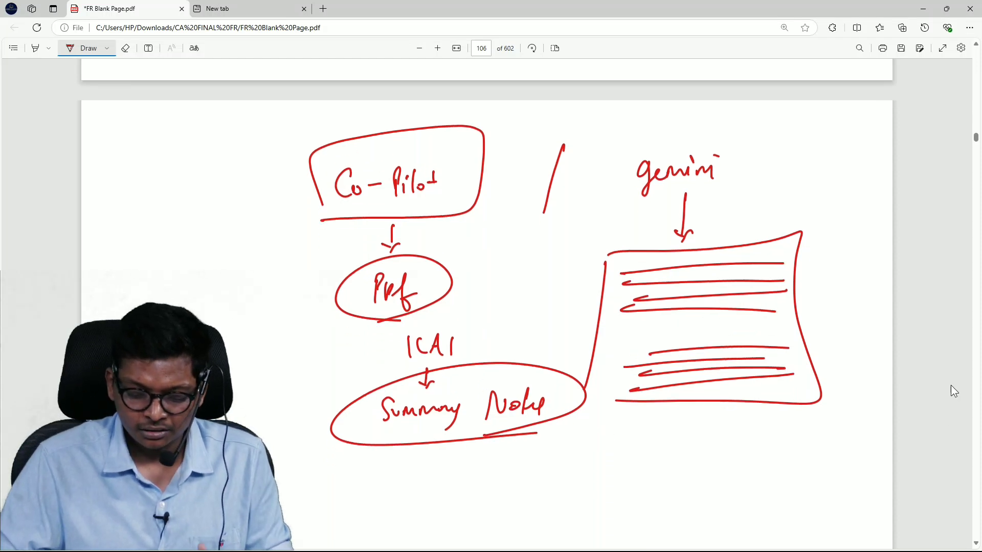
pyautogui.scroll(-1, 953, 375)
pyautogui.scroll(1, 952, 375)
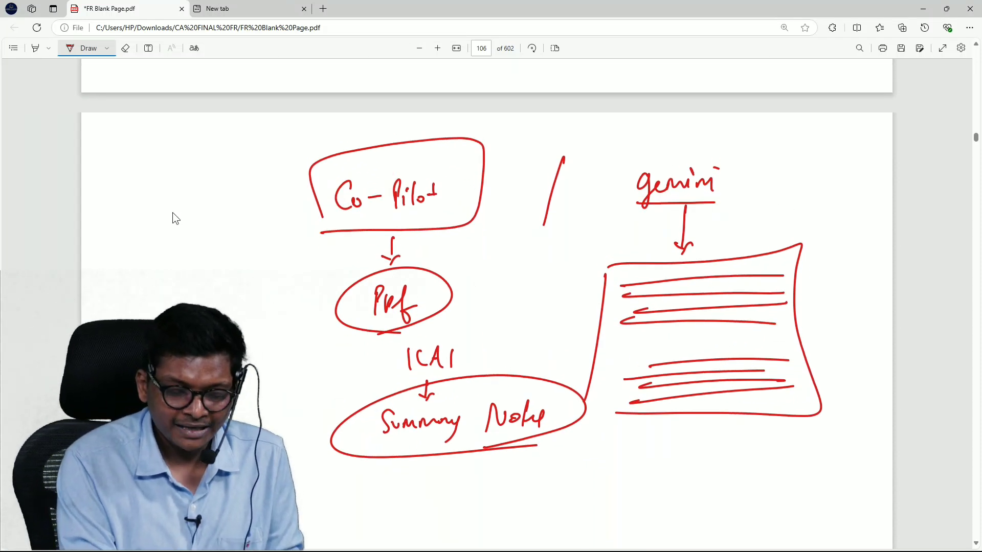
# - Add a GPT branch with a circled note on the left of the page
pyautogui.moveTo(170, 207)
pyautogui.mouseDown()
pyautogui.moveTo(165, 225)
pyautogui.moveTo(201, 215)
pyautogui.moveTo(191, 249)
pyautogui.mouseUp()
pyautogui.moveTo(170, 285)
pyautogui.mouseDown()
pyautogui.moveTo(176, 307)
pyautogui.moveTo(203, 299)
pyautogui.mouseUp()
pyautogui.moveTo(209, 261)
pyautogui.mouseDown()
pyautogui.moveTo(238, 265)
pyautogui.moveTo(192, 314)
pyautogui.mouseUp()
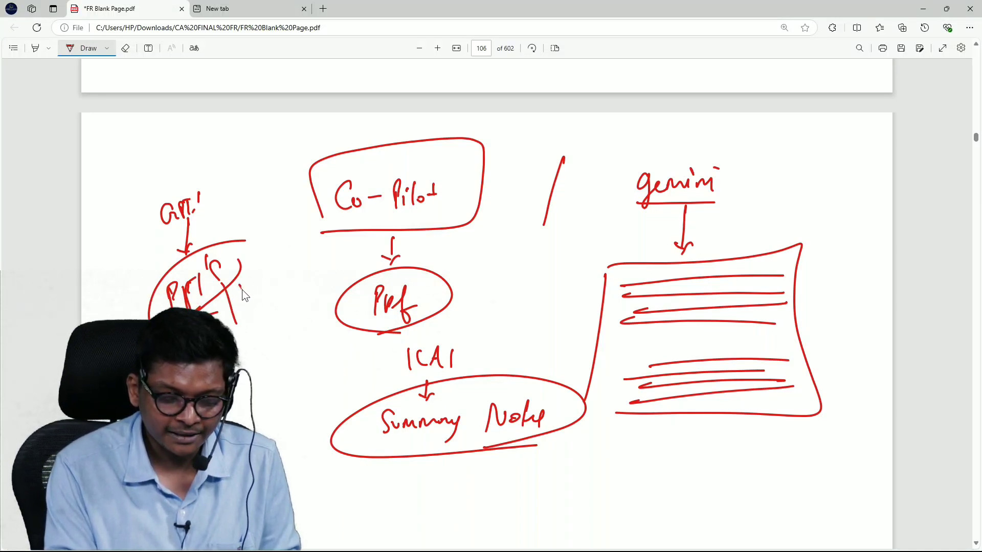
pyautogui.moveTo(239, 280)
pyautogui.mouseDown()
pyautogui.moveTo(241, 303)
pyautogui.moveTo(276, 288)
pyautogui.mouseUp()
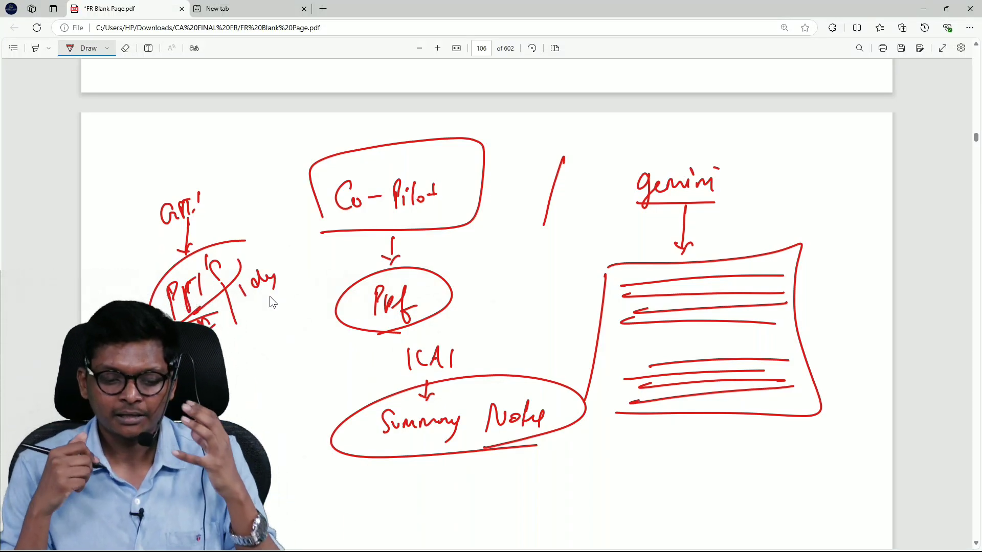
pyautogui.scroll(-5, 269, 300)
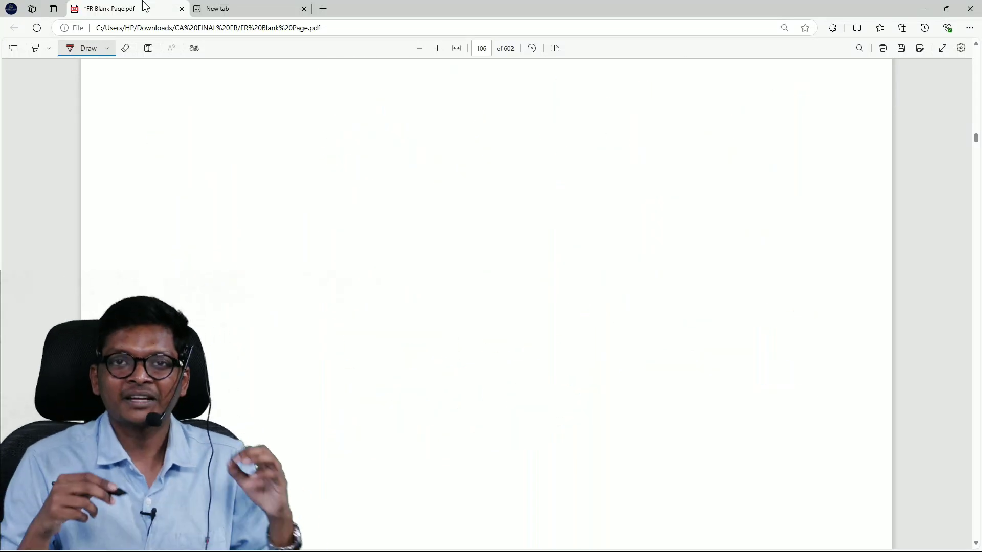
# - Write a red 'Ai' near the top of the blank page and box it
pyautogui.moveTo(438, 191); pyautogui.dragTo(491, 184)
pyautogui.moveTo(461, 169)
pyautogui.mouseDown()
pyautogui.moveTo(487, 165)
pyautogui.moveTo(516, 180)
pyautogui.mouseUp()
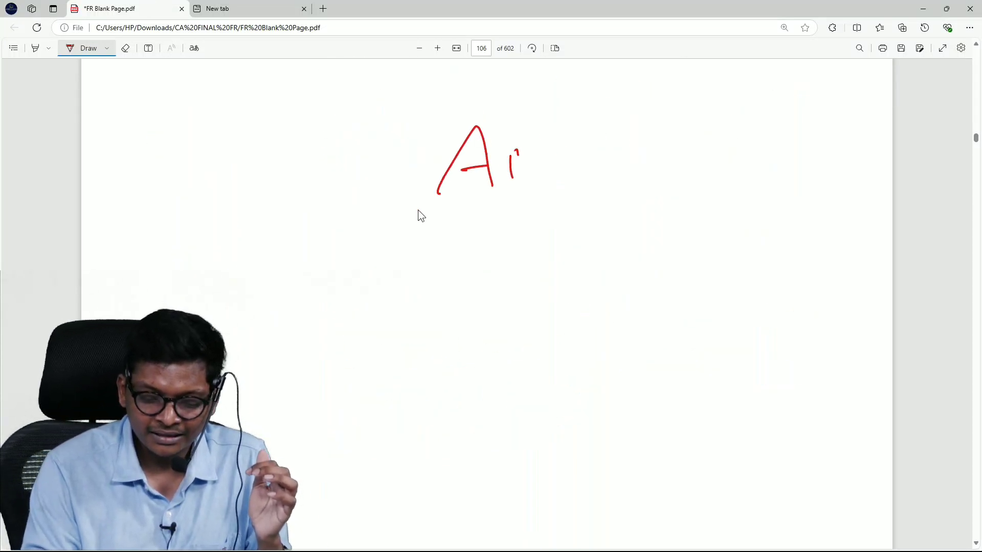
pyautogui.moveTo(418, 210)
pyautogui.mouseDown()
pyautogui.moveTo(447, 97)
pyautogui.moveTo(421, 214)
pyautogui.mouseUp()
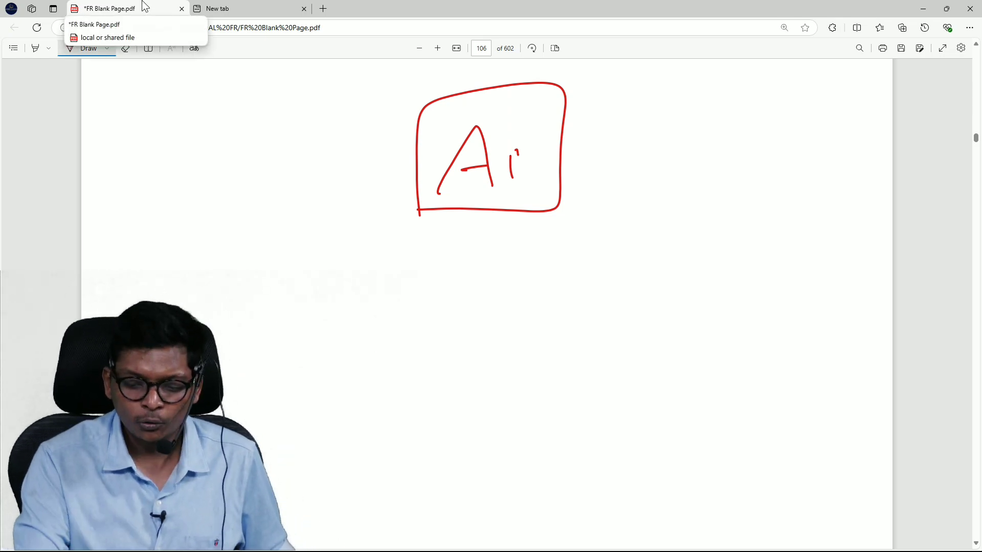
# - Open the DALL·E GPT from the Explore GPTs store and start a chat with it
pyautogui.hotkey('alt', 'Tab')
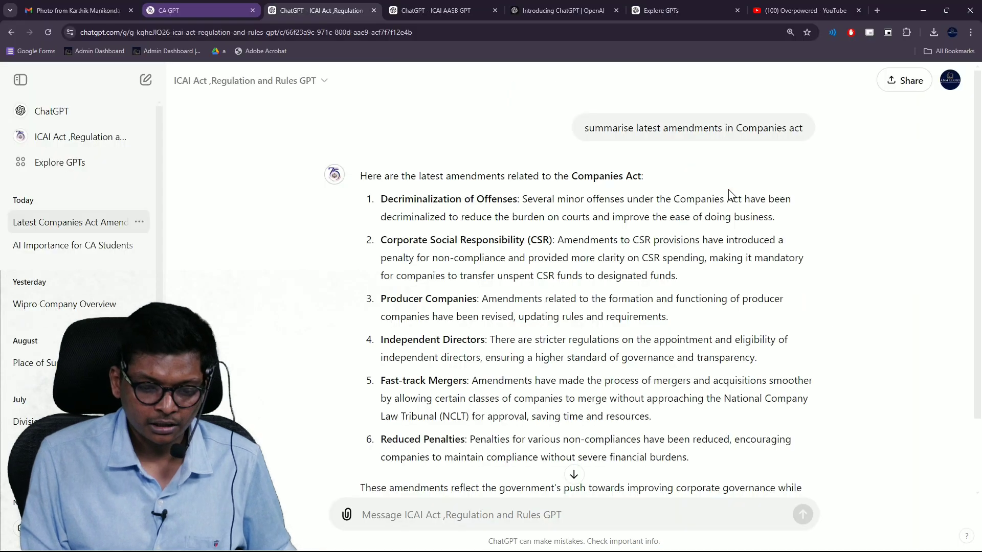
pyautogui.click(677, 10)
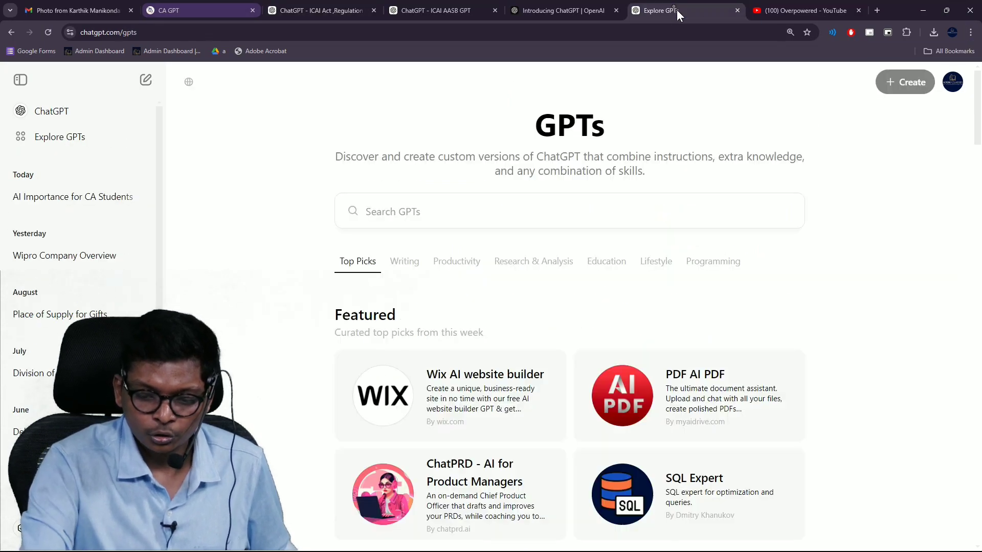
pyautogui.scroll(-5, 895, 306)
pyautogui.scroll(-5, 895, 306)
pyautogui.scroll(1, 895, 305)
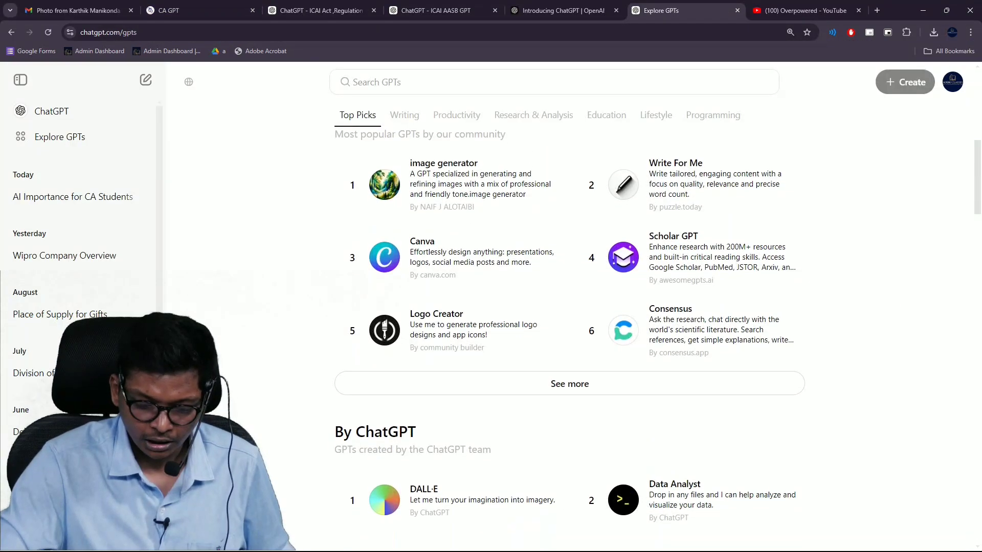
pyautogui.scroll(-3, 895, 305)
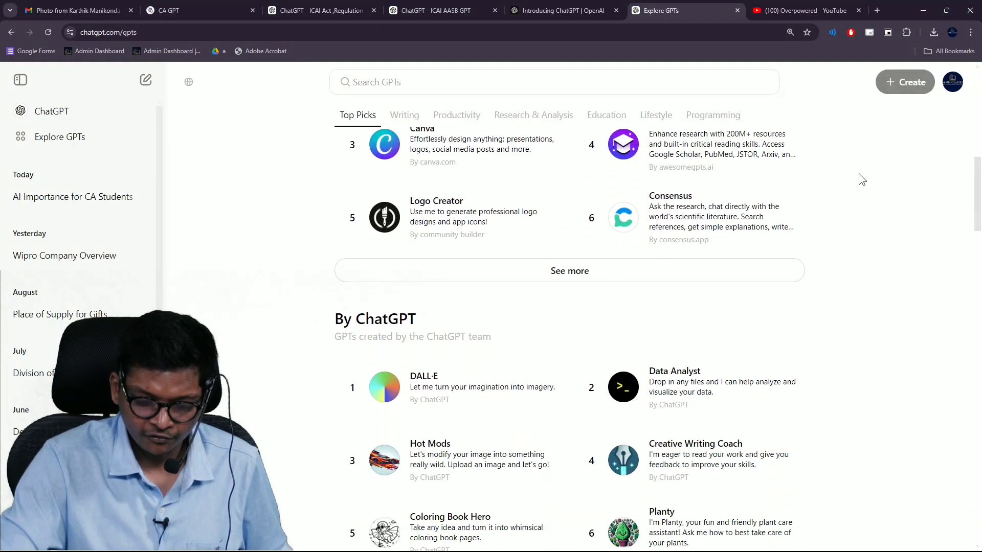
pyautogui.click(454, 388)
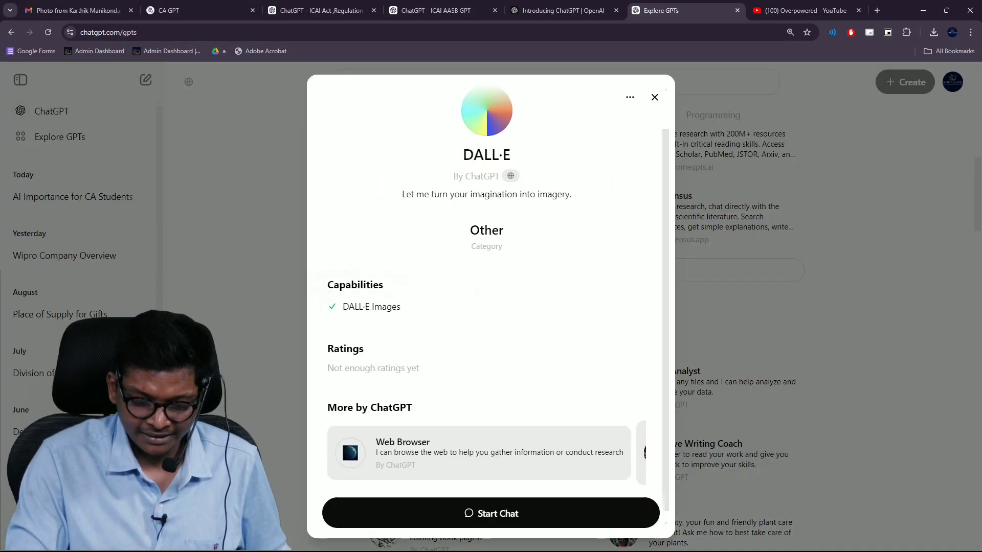
pyautogui.scroll(-1, 539, 279)
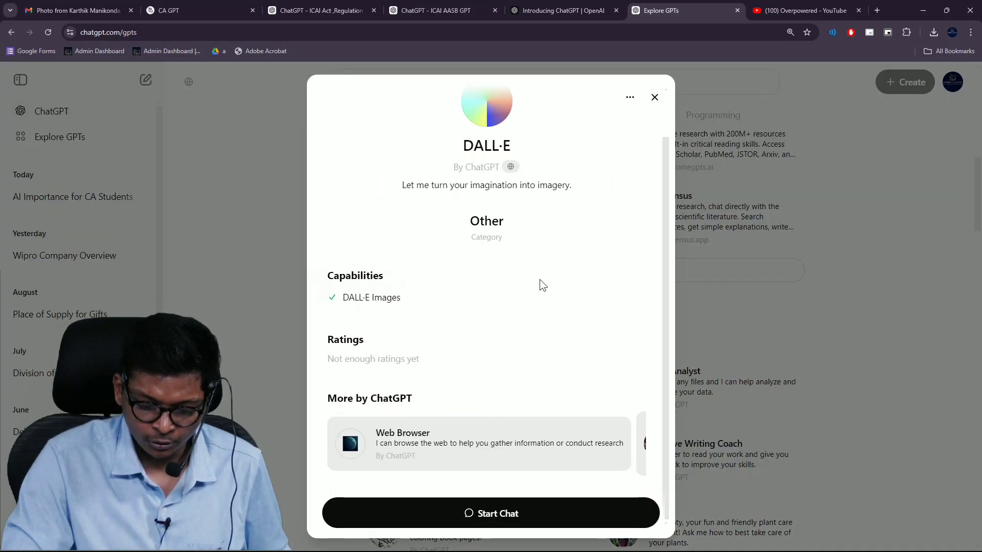
pyautogui.click(525, 516)
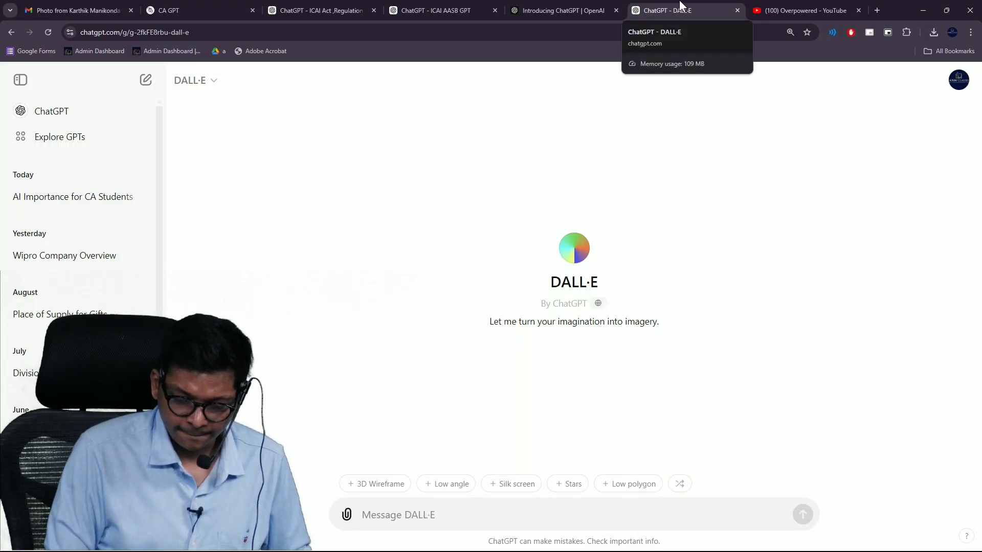
pyautogui.write('Ma')
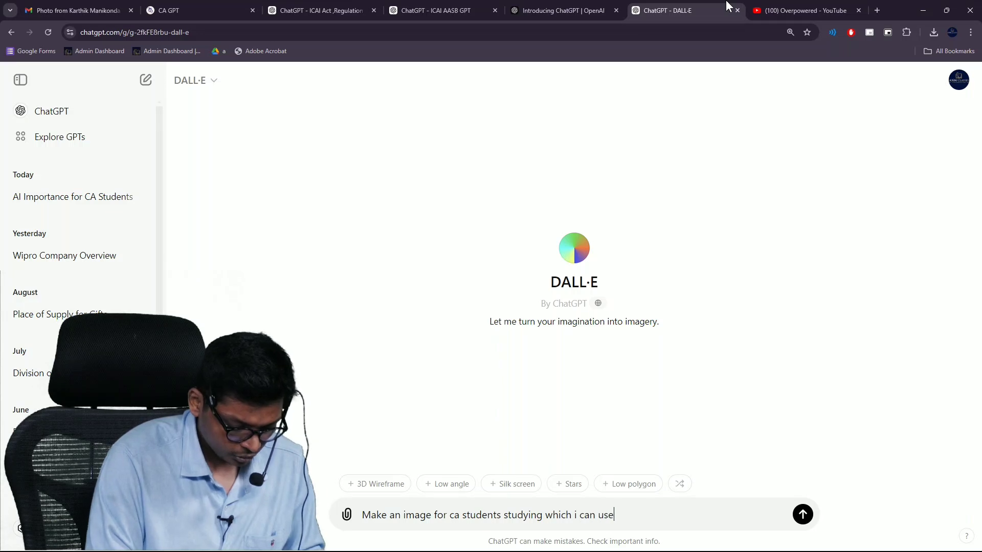
pyautogui.write('as ')
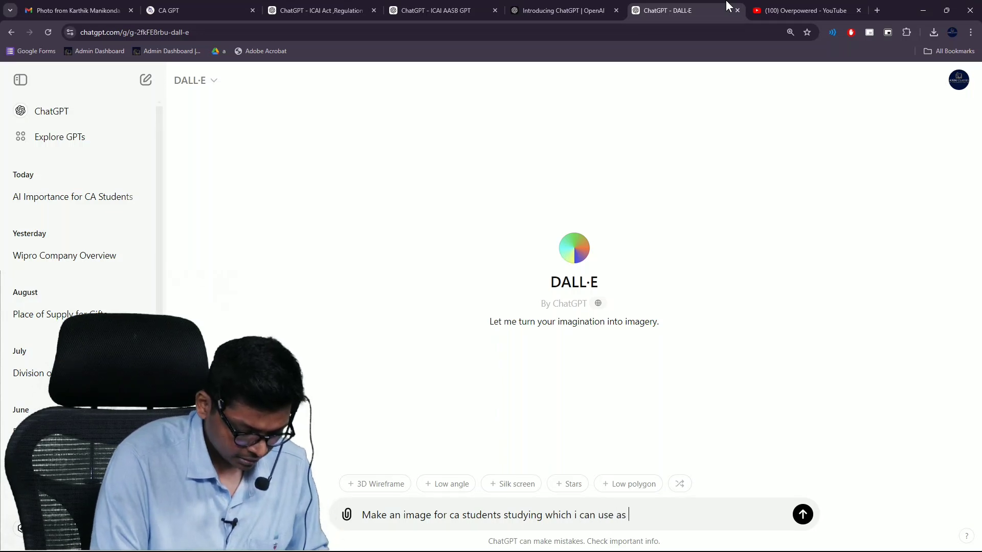
pyautogui.write('youtube thum')
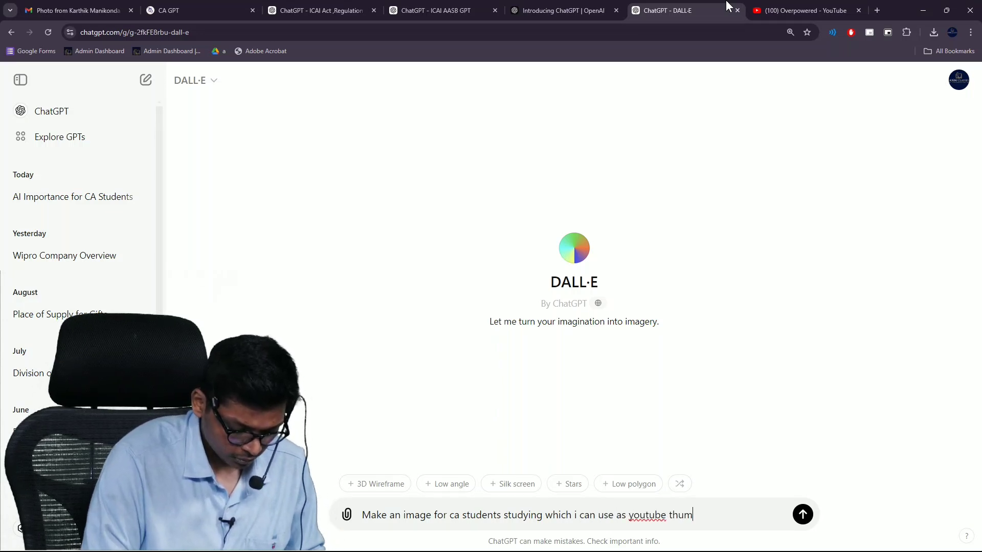
pyautogui.write('nail')
# - Send DALL·E the prompt for a YouTube thumbnail of CA students studying
pyautogui.press('Return')
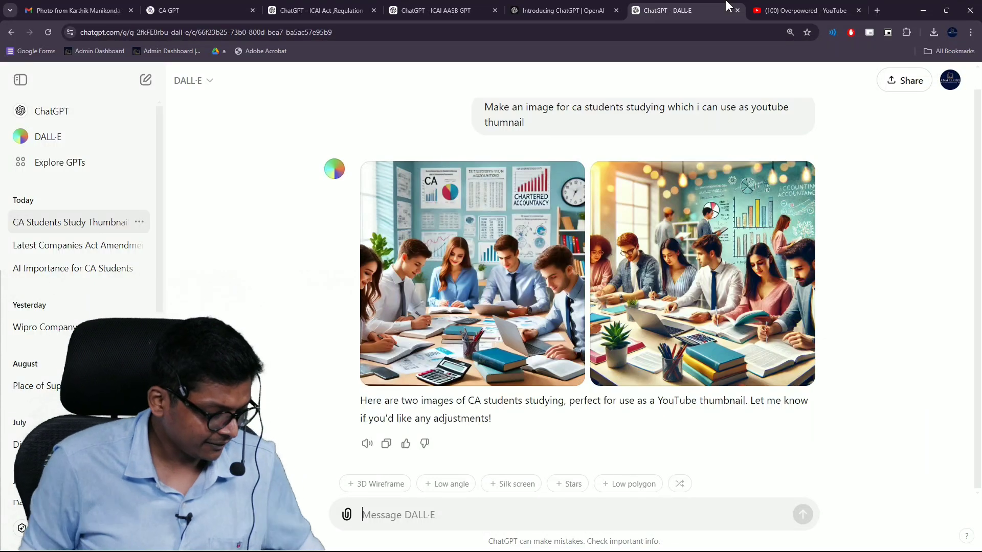
pyautogui.hotkey('alt', 'Tab')
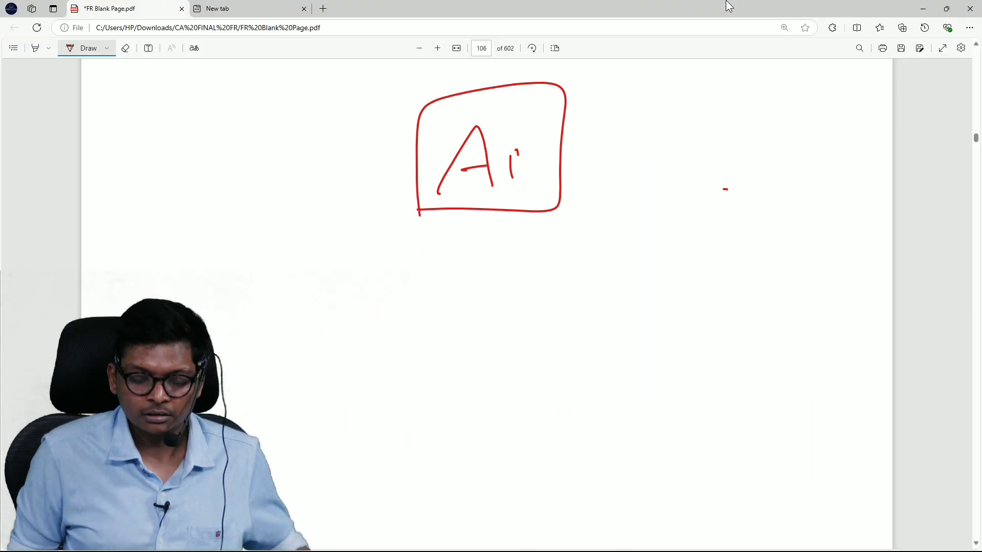